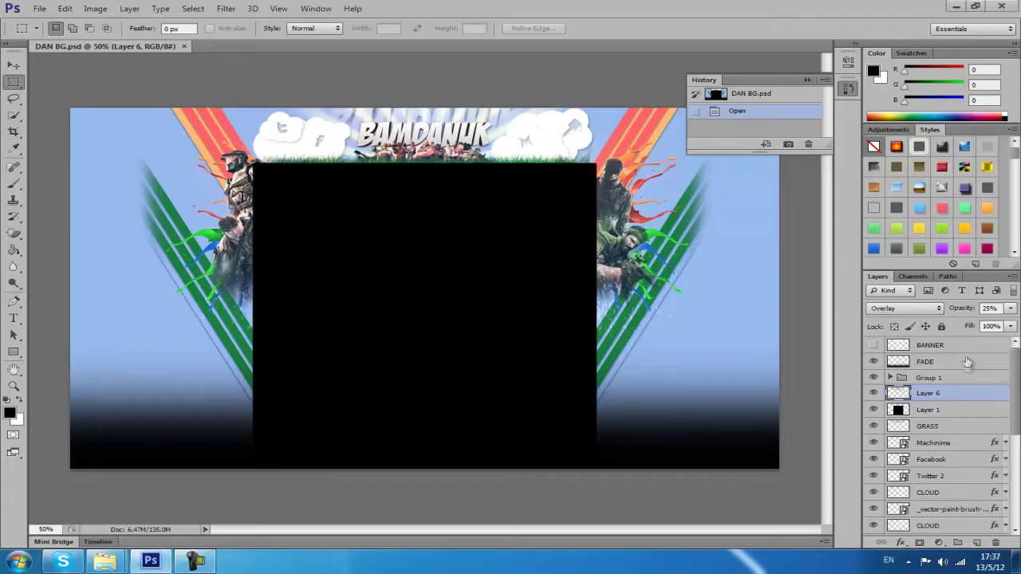
Step: Select the layers from BANNER down through the rest of the layer stack
{"action": "left_click", "coordinate": [967, 346]}
{"action": "scroll", "coordinate": [967, 519], "scroll_direction": "down", "scroll_amount": 4}
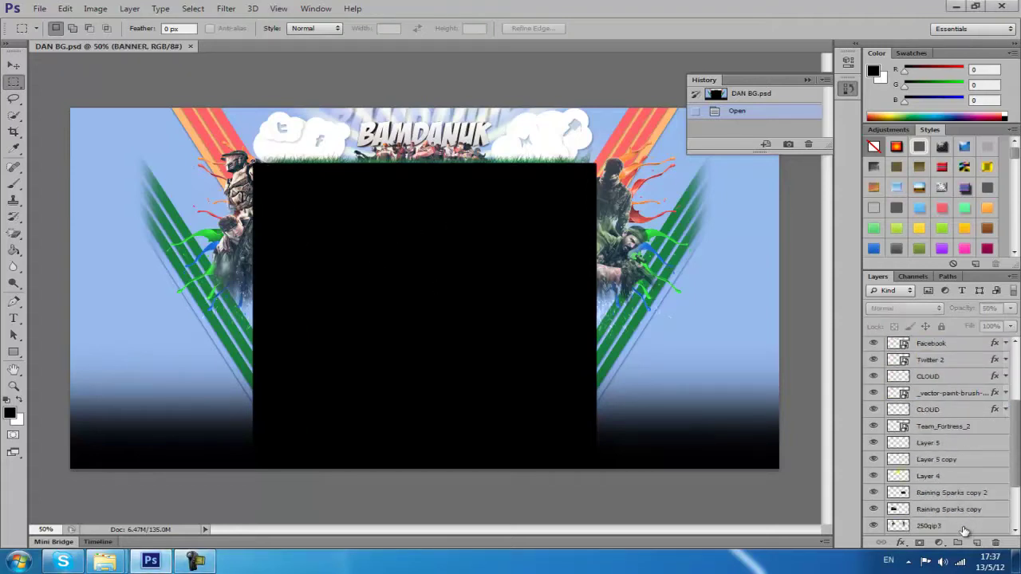
{"action": "left_click", "coordinate": [968, 511], "text": "shift"}
{"action": "scroll", "coordinate": [925, 447], "scroll_direction": "up", "scroll_amount": 4}
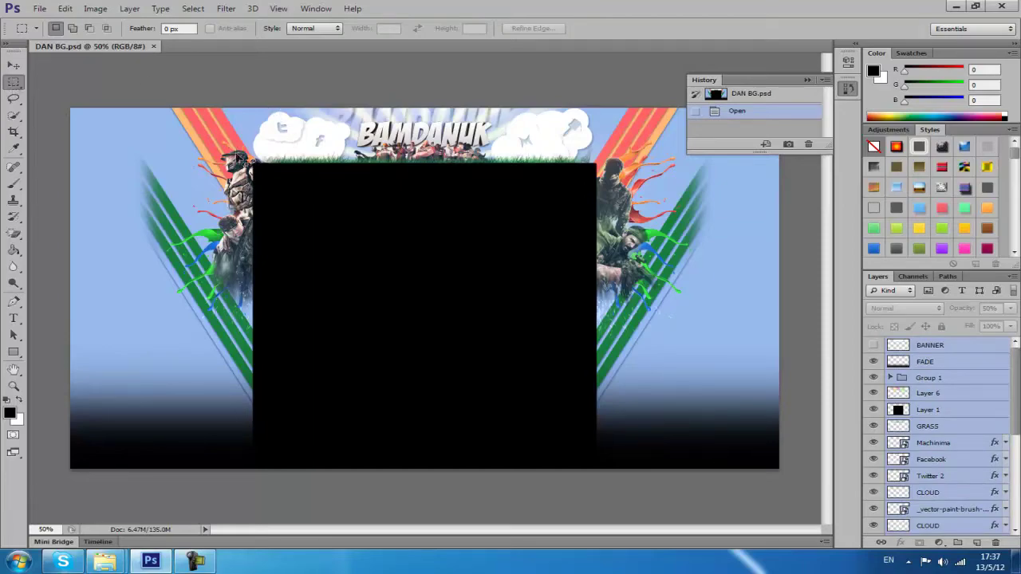
Step: Marquee-select the header strip above the black box, about 971 x 176 px up to the canvas edge, and copy it merged
{"action": "key", "text": "ctrl+plus"}
{"action": "key", "text": "ctrl+plus"}
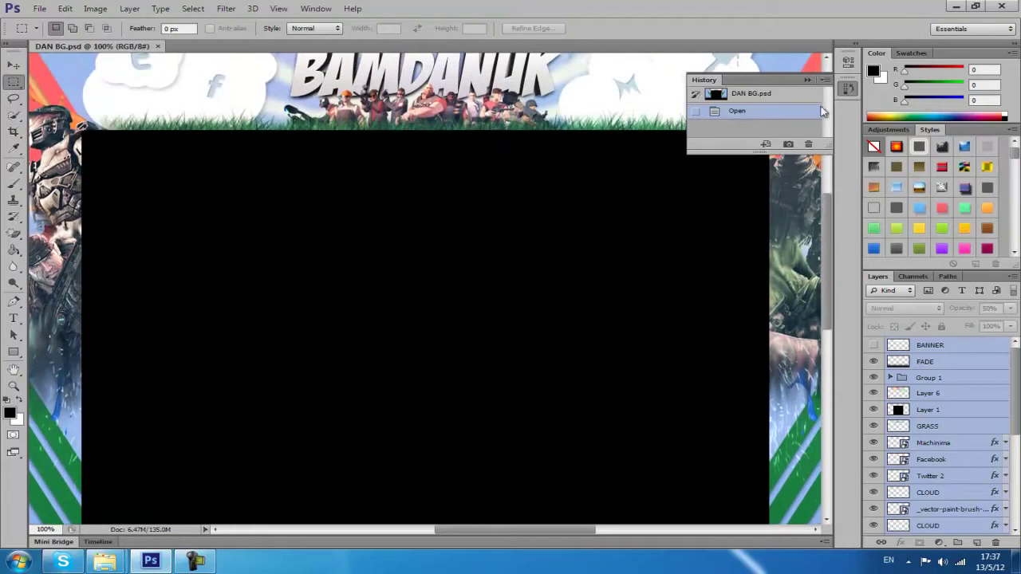
{"action": "left_click", "coordinate": [846, 89]}
{"action": "scroll", "coordinate": [759, 194], "scroll_direction": "up", "scroll_amount": 3}
{"action": "scroll", "coordinate": [290, 207], "scroll_direction": "up", "scroll_amount": 2}
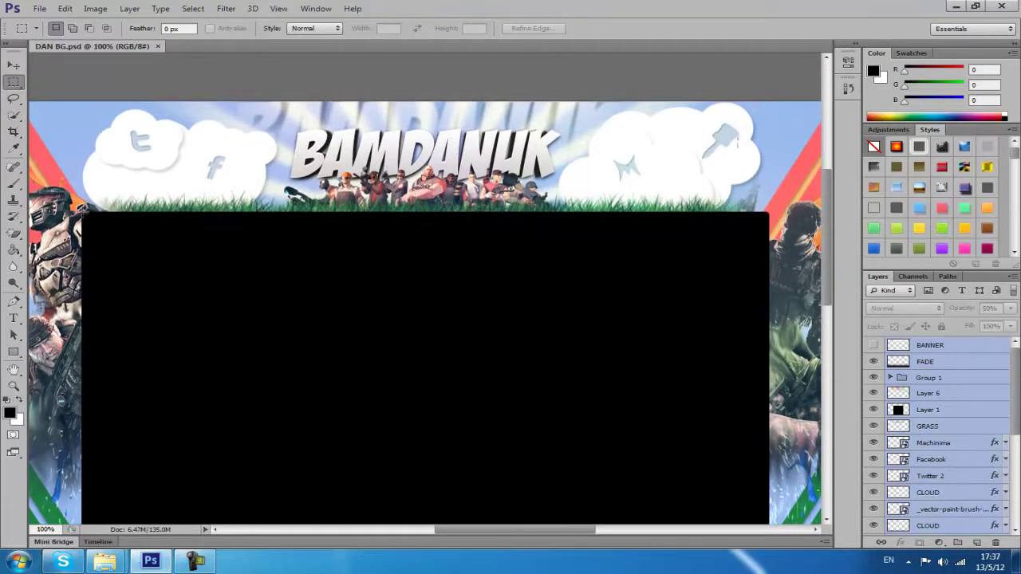
{"action": "left_click_drag", "start_coordinate": [81, 213], "coordinate": [768, 63]}
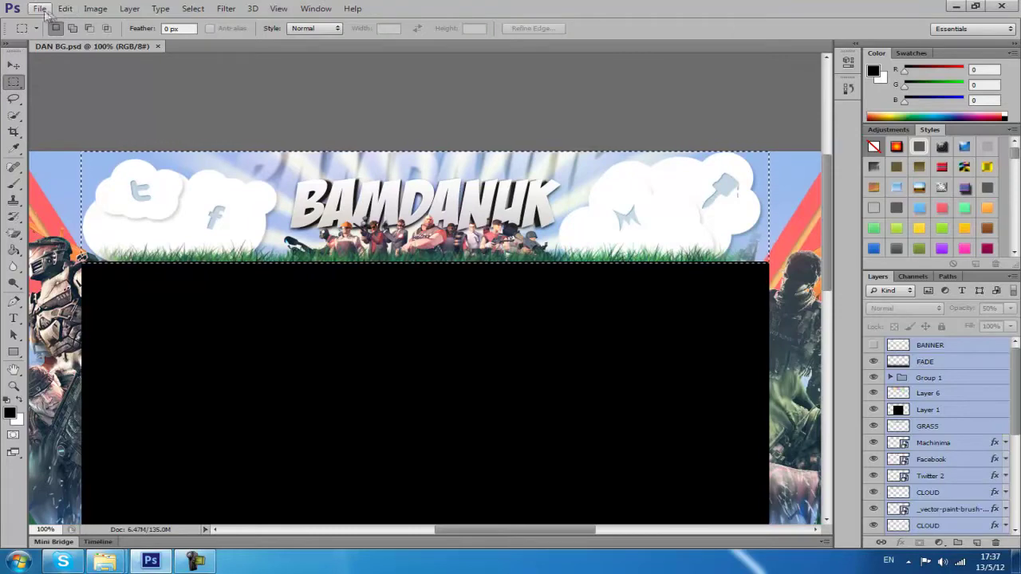
{"action": "left_click", "coordinate": [66, 8]}
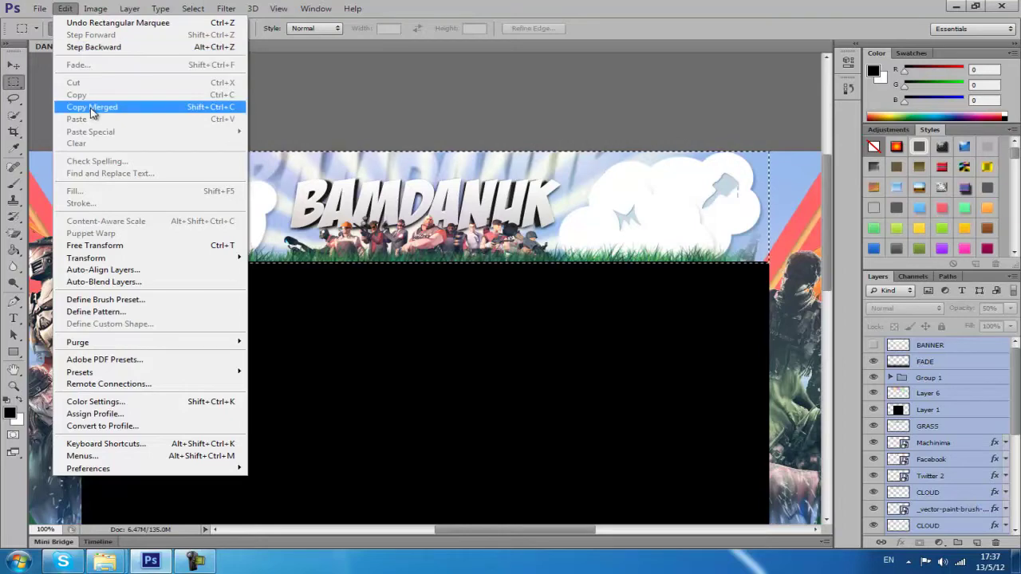
{"action": "left_click", "coordinate": [90, 107]}
Step: Create a 971 x 176 px document from the Clipboard preset and paste the copied header into it
{"action": "left_click", "coordinate": [39, 8]}
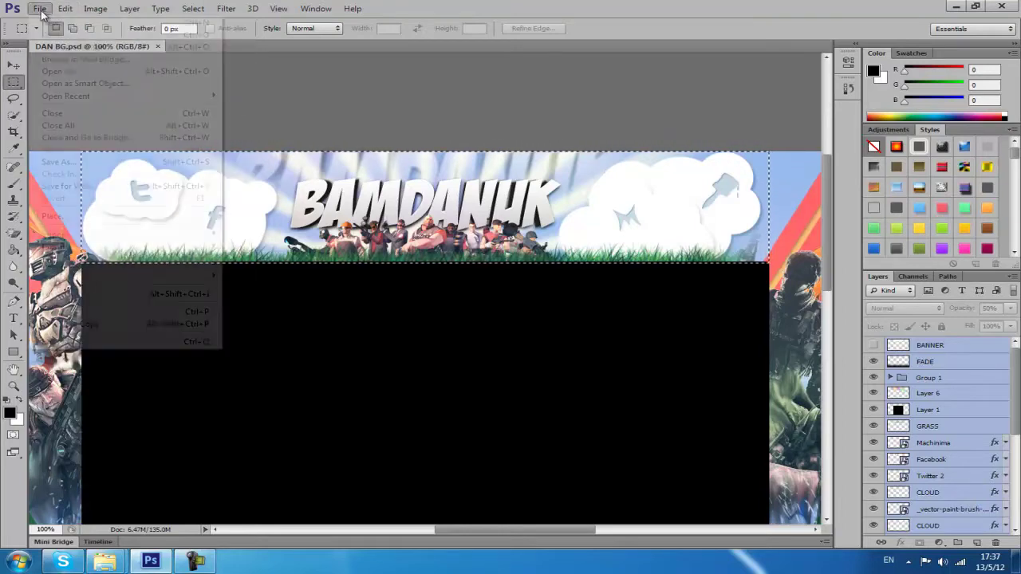
{"action": "left_click", "coordinate": [48, 22]}
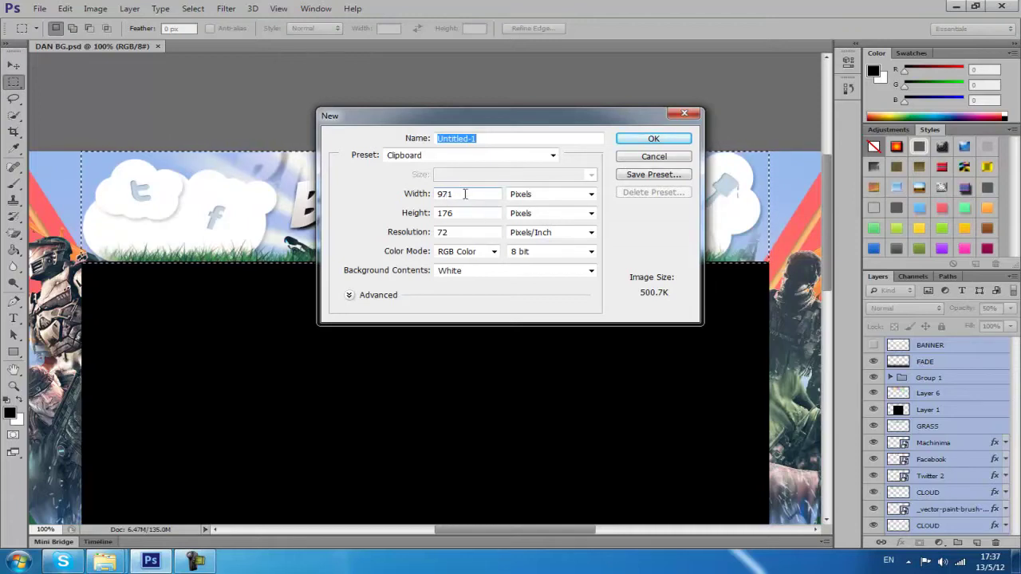
{"action": "left_click", "coordinate": [677, 142]}
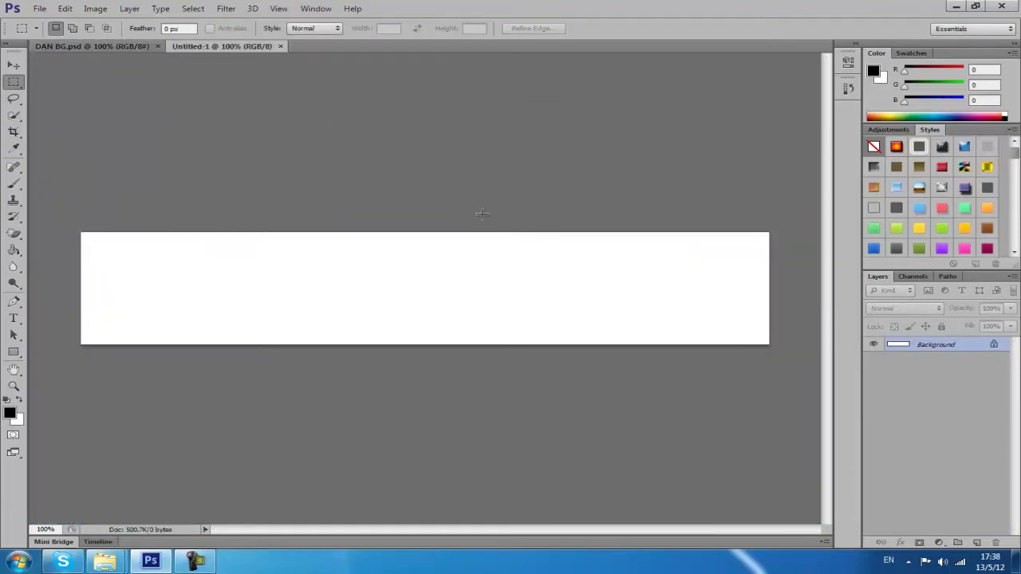
{"action": "left_click", "coordinate": [71, 9]}
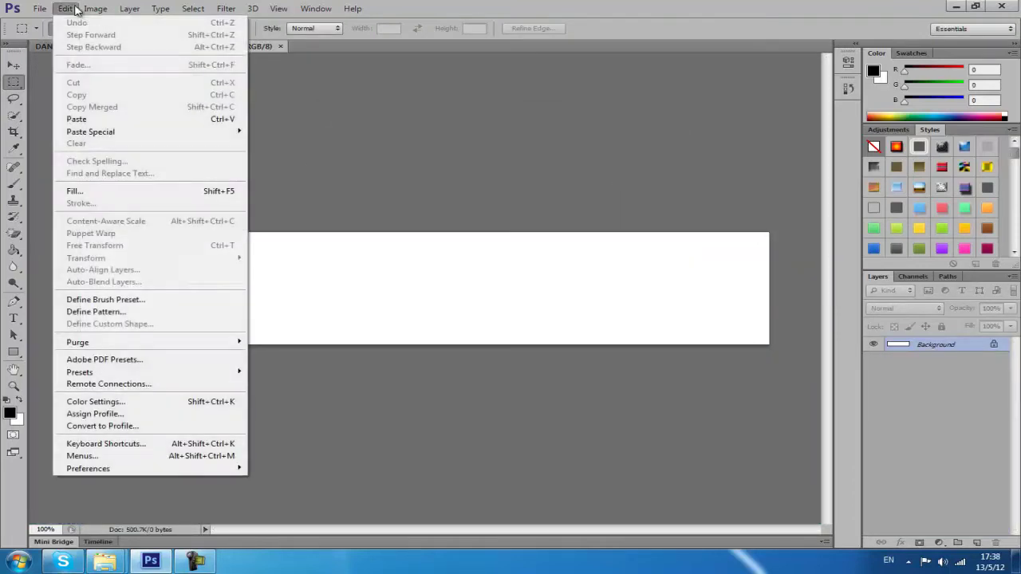
{"action": "left_click", "coordinate": [78, 119]}
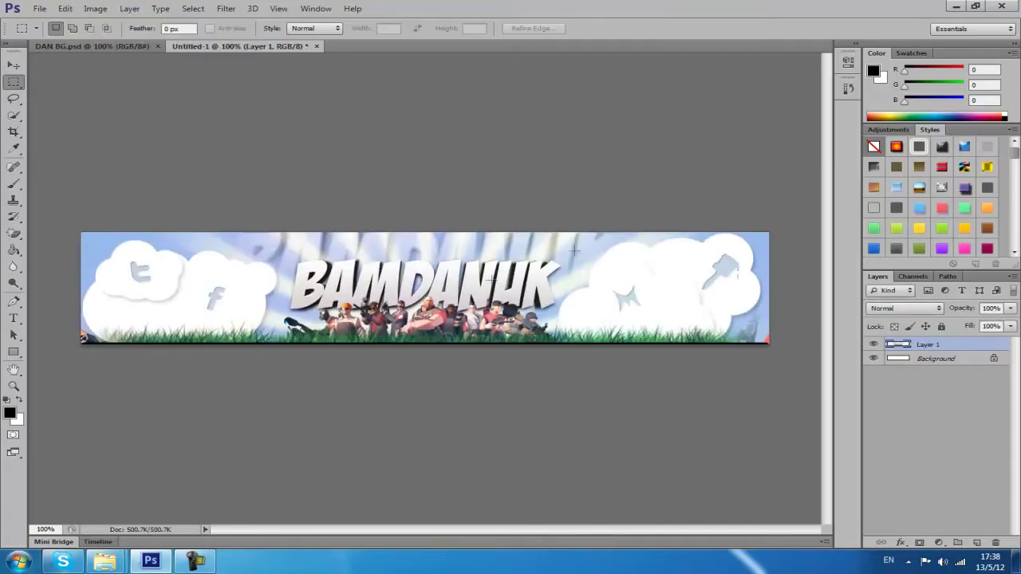
Step: Save the header image to the Desktop as a PNG named banner with Smallest / Slow compression and no interlacing
{"action": "left_click", "coordinate": [39, 8]}
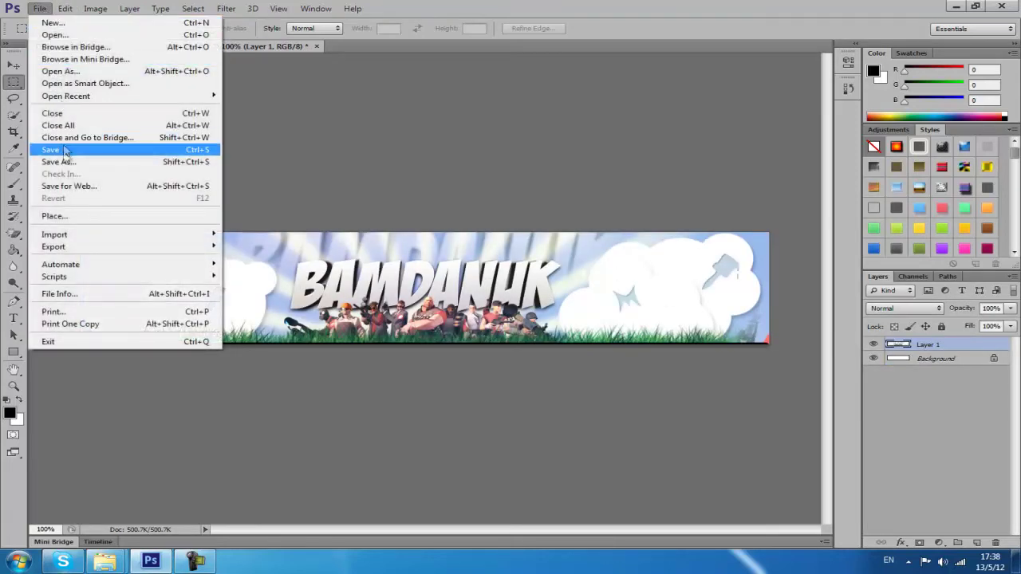
{"action": "left_click", "coordinate": [71, 163]}
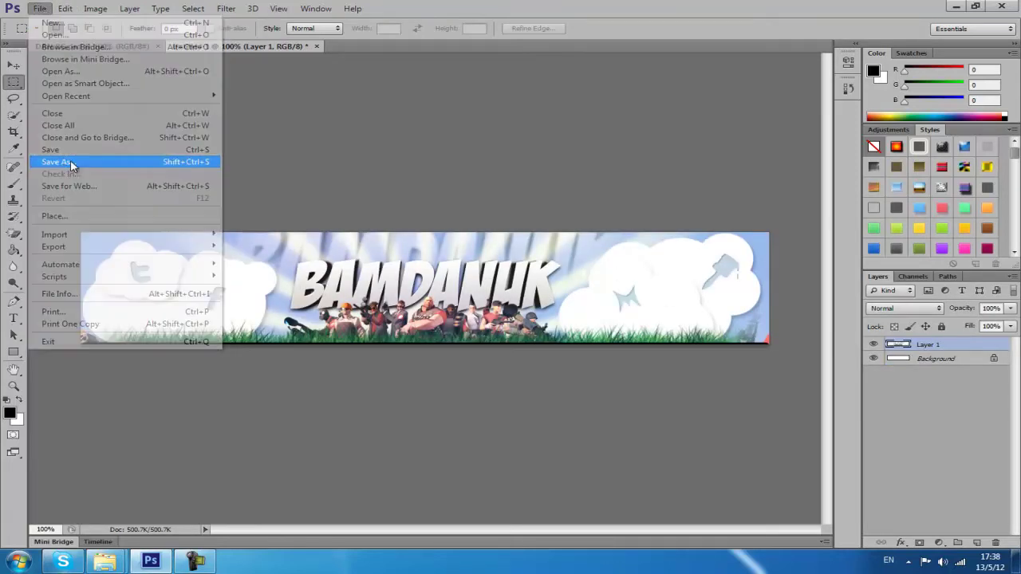
{"action": "left_click", "coordinate": [523, 297]}
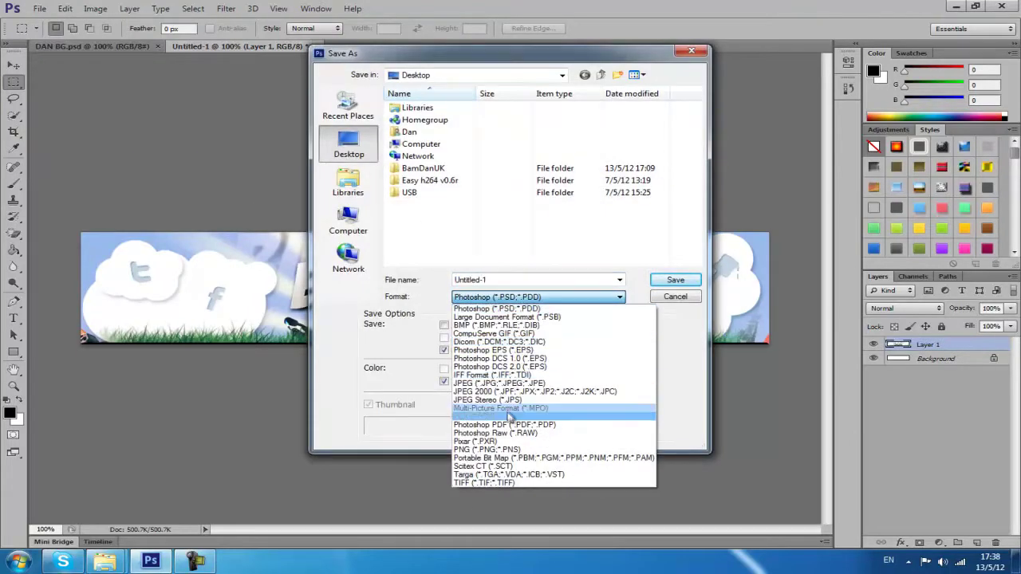
{"action": "left_click", "coordinate": [495, 443]}
{"action": "double_click", "coordinate": [501, 282]}
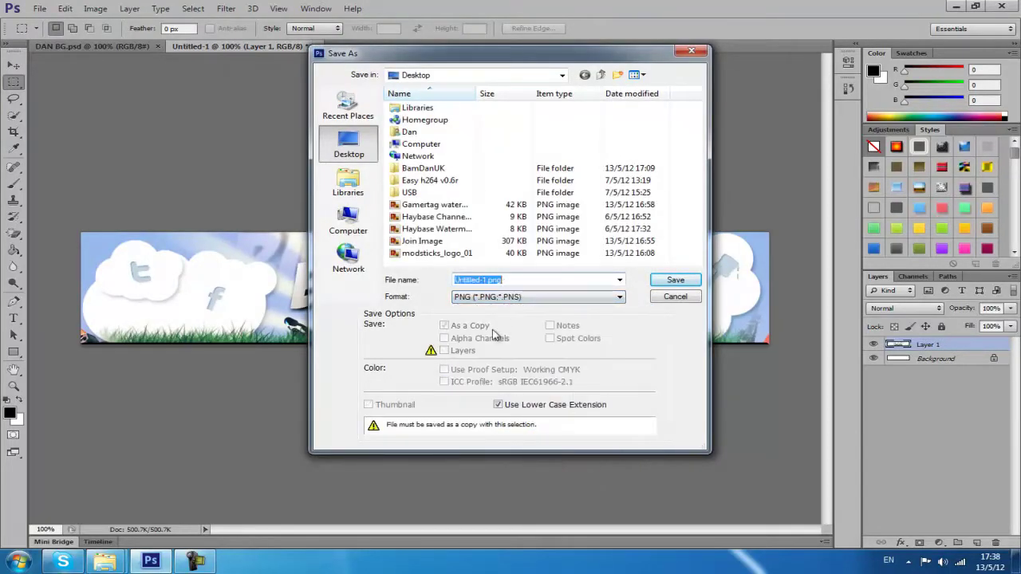
{"action": "type", "text": "banner"}
{"action": "key", "text": "Return"}
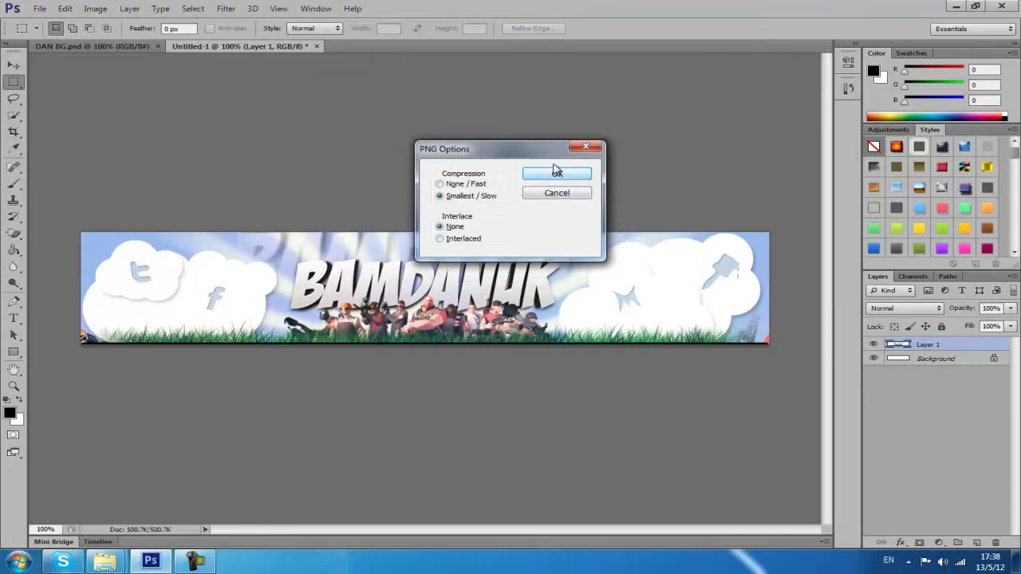
{"action": "left_click", "coordinate": [556, 174]}
{"action": "left_click", "coordinate": [17, 562]}
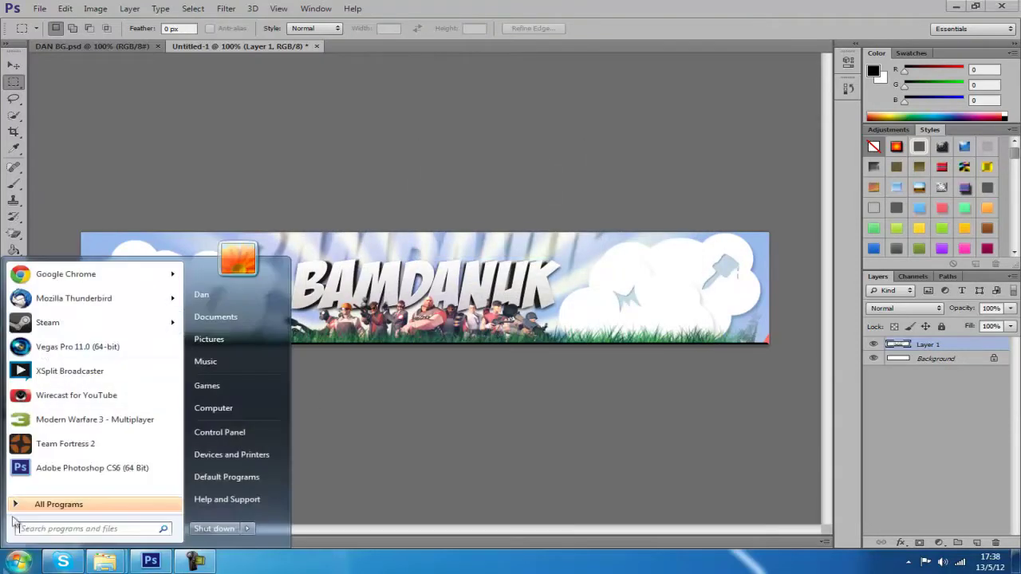
{"action": "left_click", "coordinate": [72, 276]}
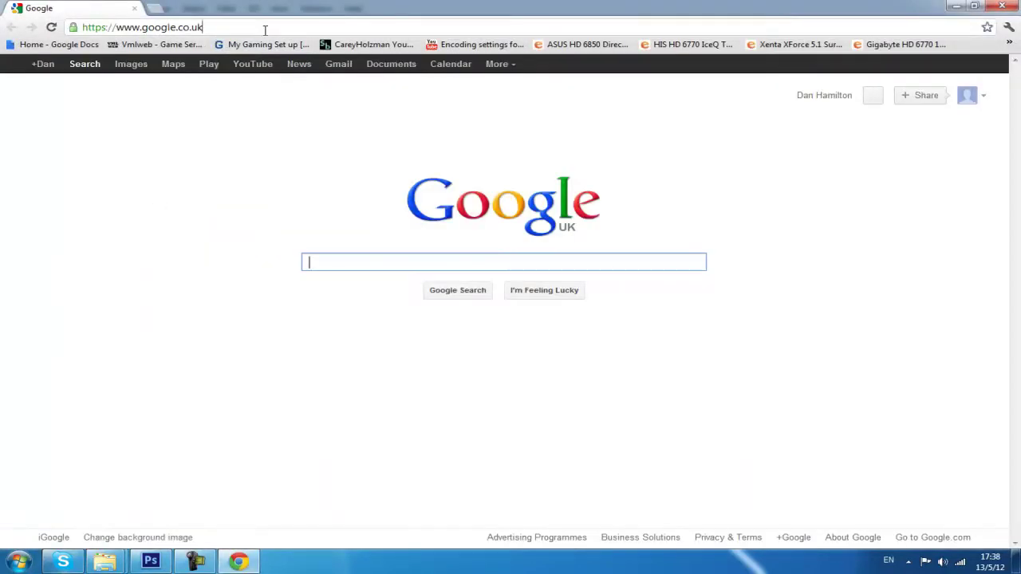
{"action": "type", "text": "www.ima"}
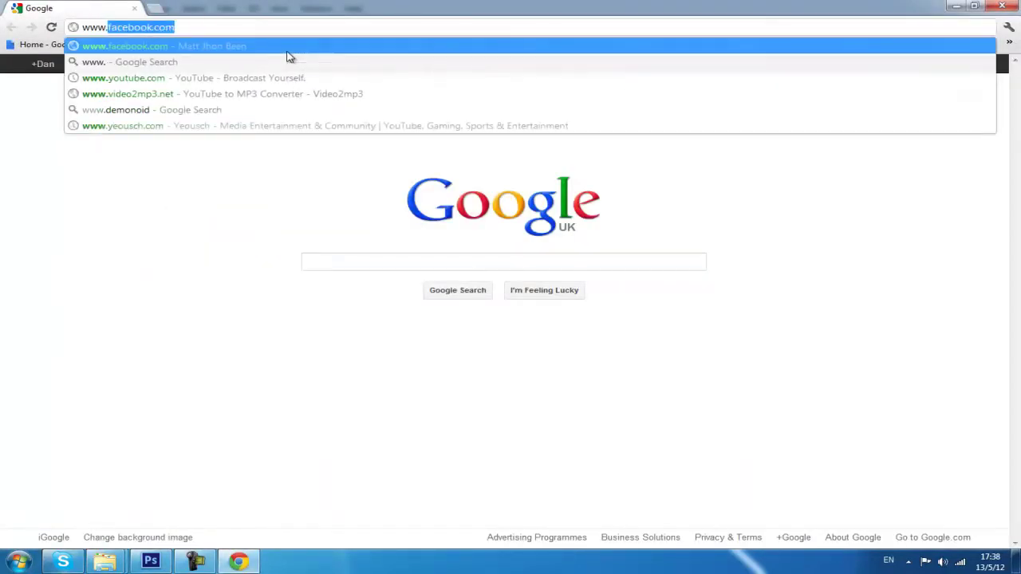
{"action": "type", "text": "ge-"}
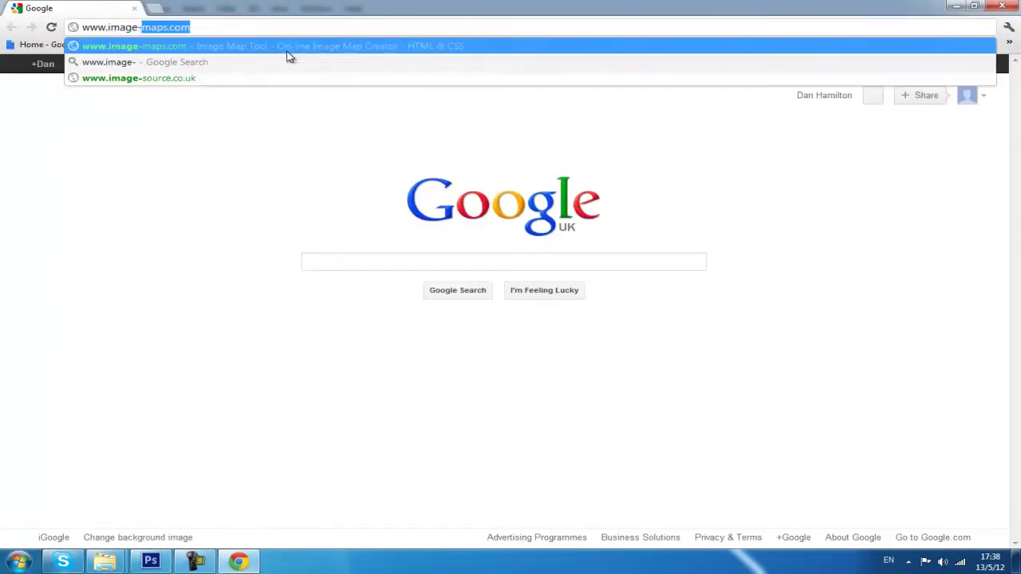
{"action": "left_click", "coordinate": [289, 56]}
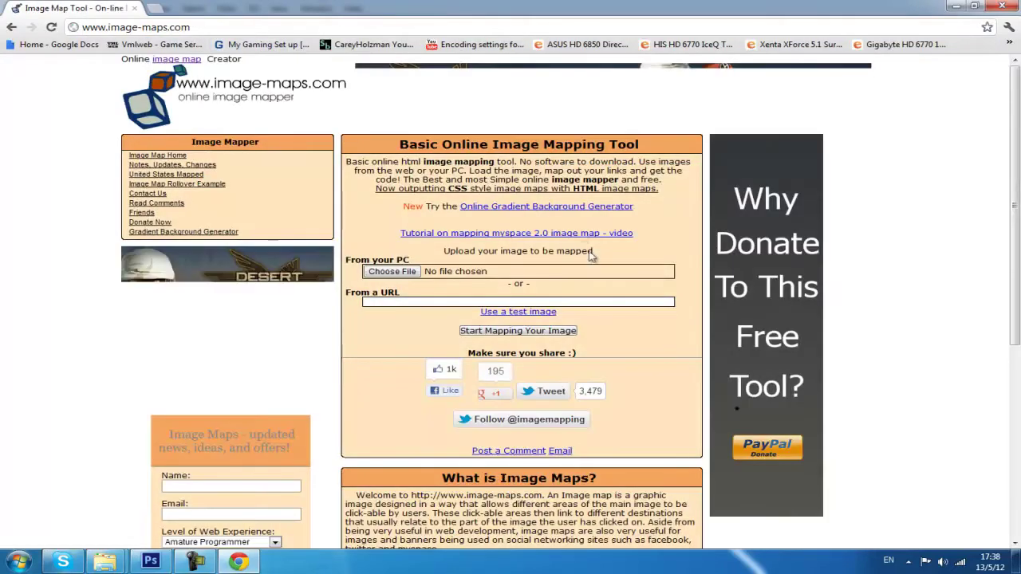
Step: Upload banner.png from the Desktop to the image mapping tool and continue to the map editor
{"action": "scroll", "coordinate": [552, 300], "scroll_direction": "down", "scroll_amount": 1}
{"action": "scroll", "coordinate": [552, 299], "scroll_direction": "up", "scroll_amount": 1}
{"action": "left_click", "coordinate": [429, 272]}
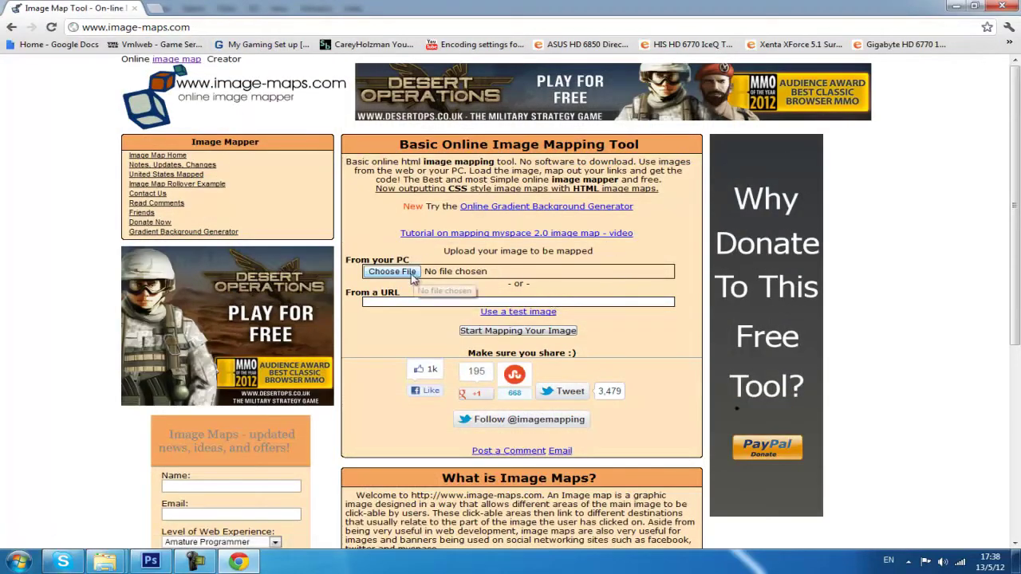
{"action": "type", "text": "bann"}
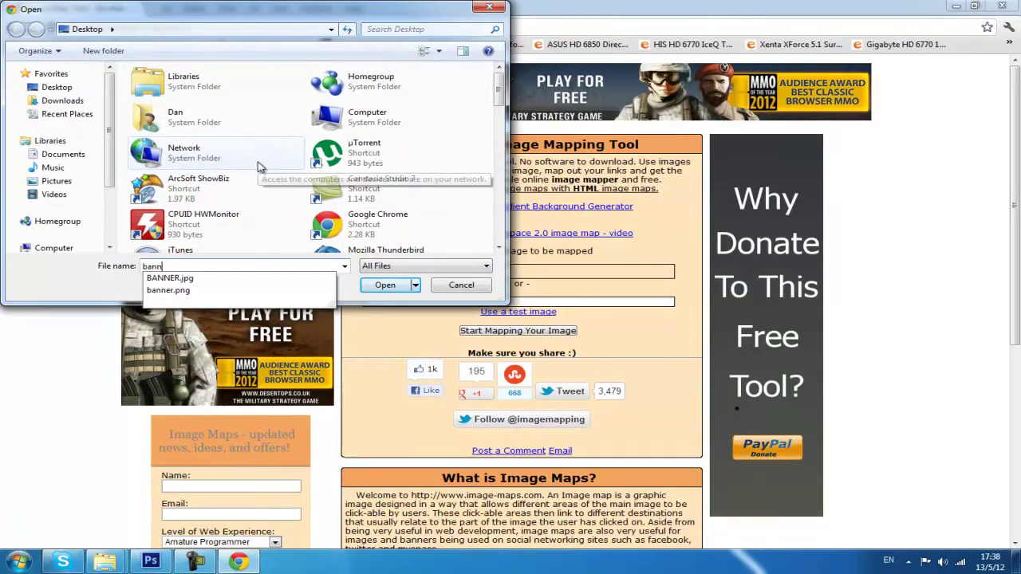
{"action": "key", "text": "Down"}
{"action": "key", "text": "Down"}
{"action": "key", "text": "Return"}
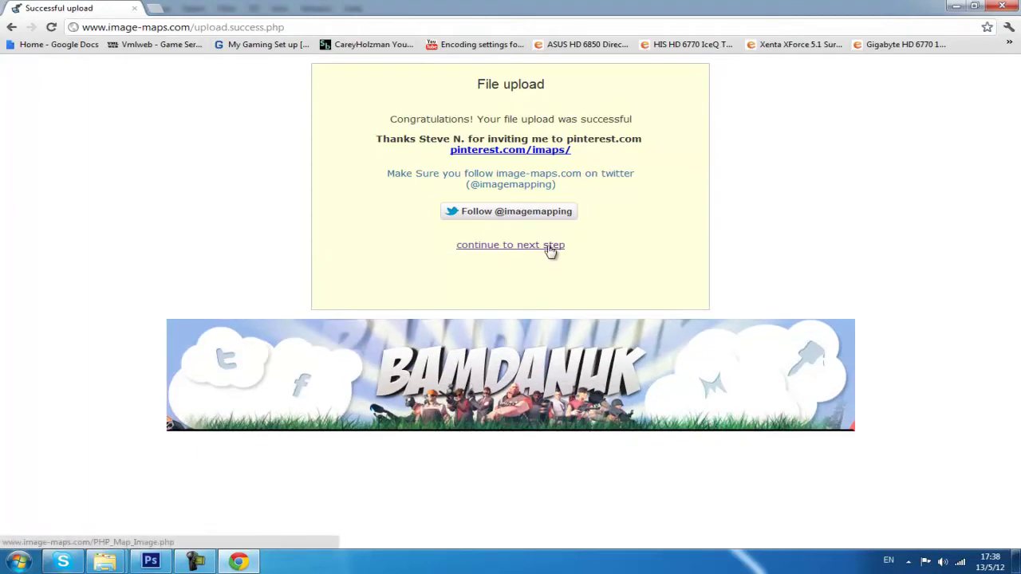
{"action": "left_click", "coordinate": [550, 248]}
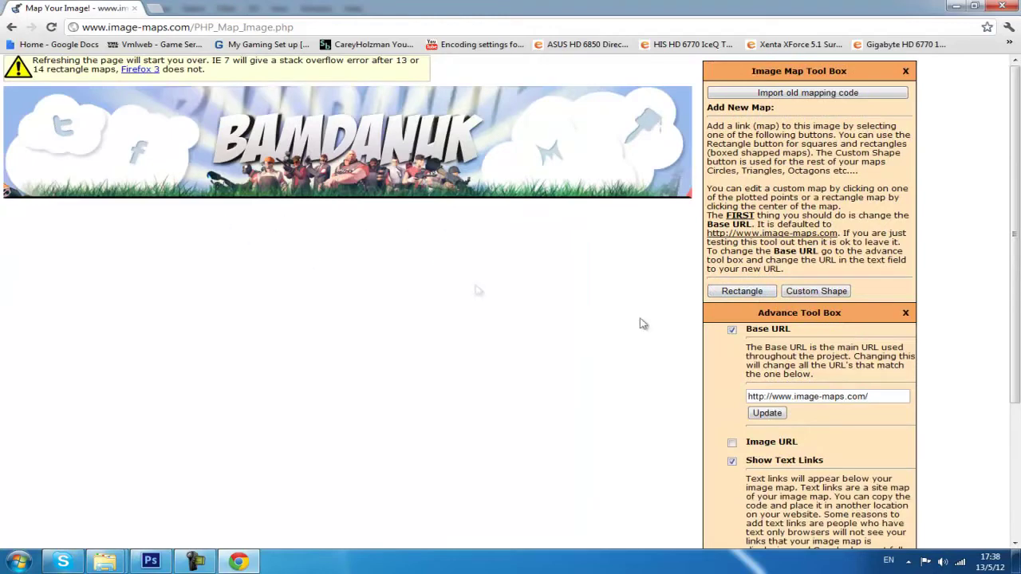
{"action": "left_click", "coordinate": [834, 293]}
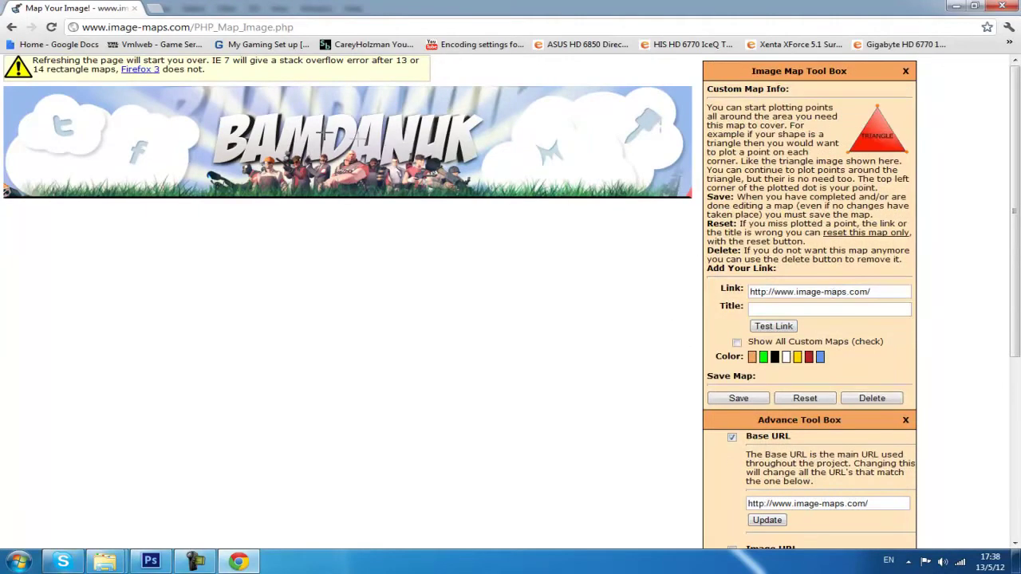
{"action": "left_click", "coordinate": [255, 118]}
{"action": "left_click_drag", "start_coordinate": [884, 291], "coordinate": [822, 297]}
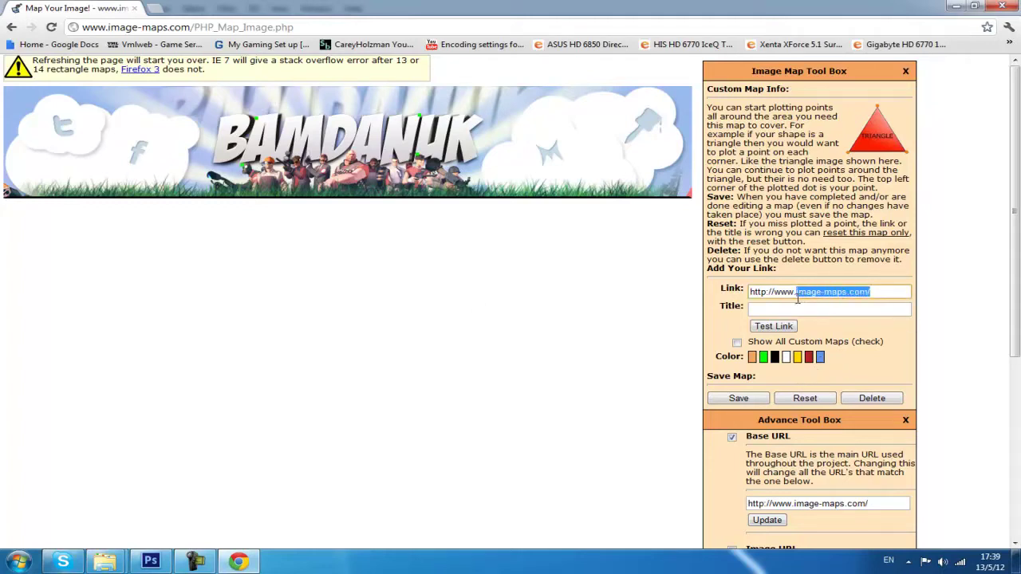
{"action": "type", "text": "googl"}
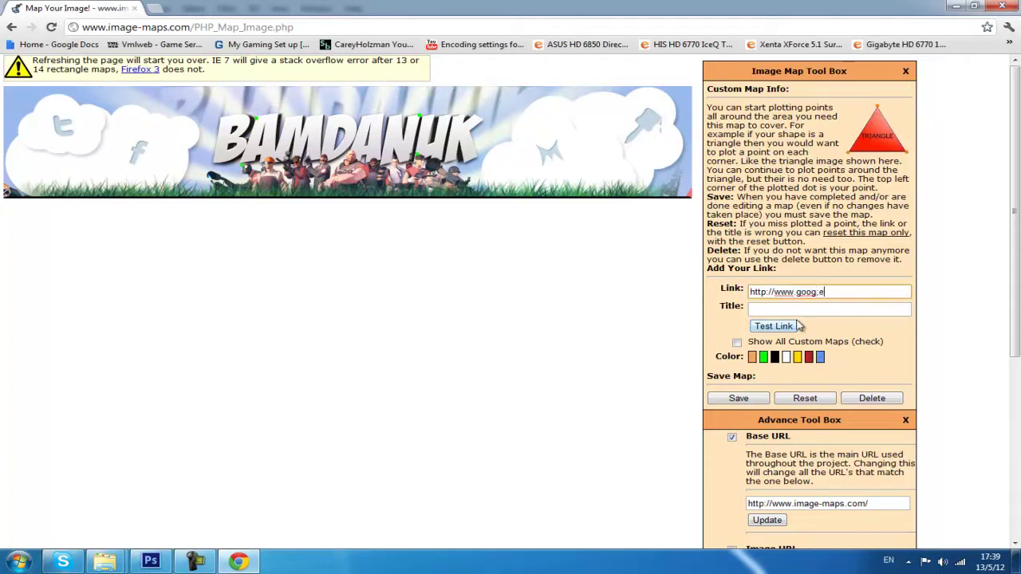
{"action": "type", "text": "e.com"}
{"action": "key", "text": "Tab"}
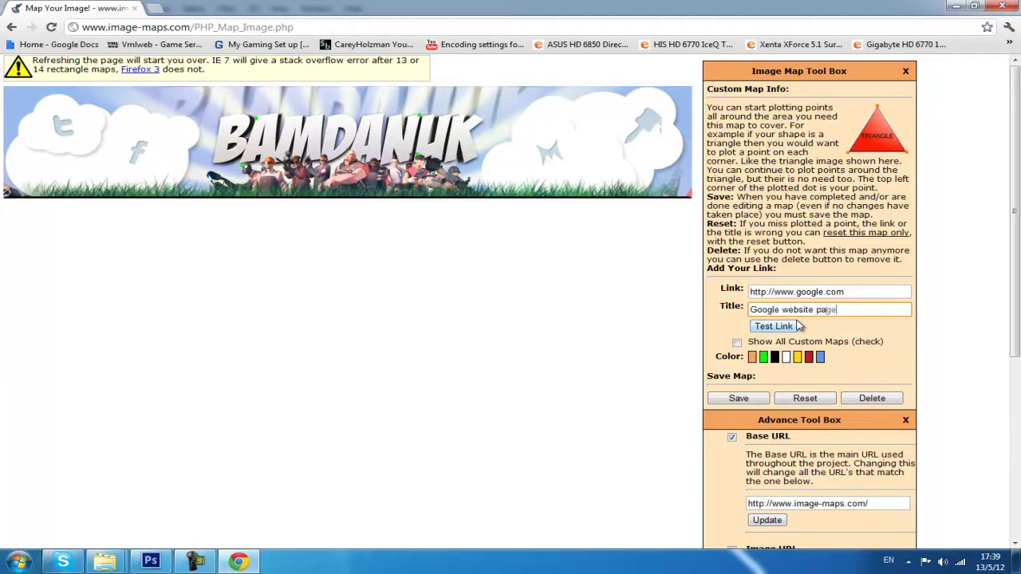
{"action": "left_click", "coordinate": [738, 398]}
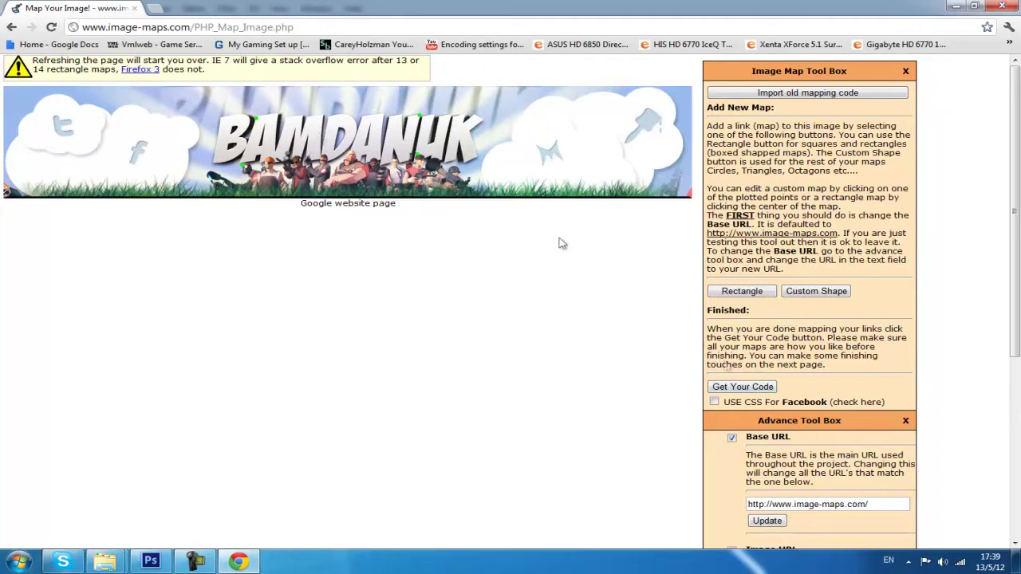
{"action": "left_click", "coordinate": [746, 292]}
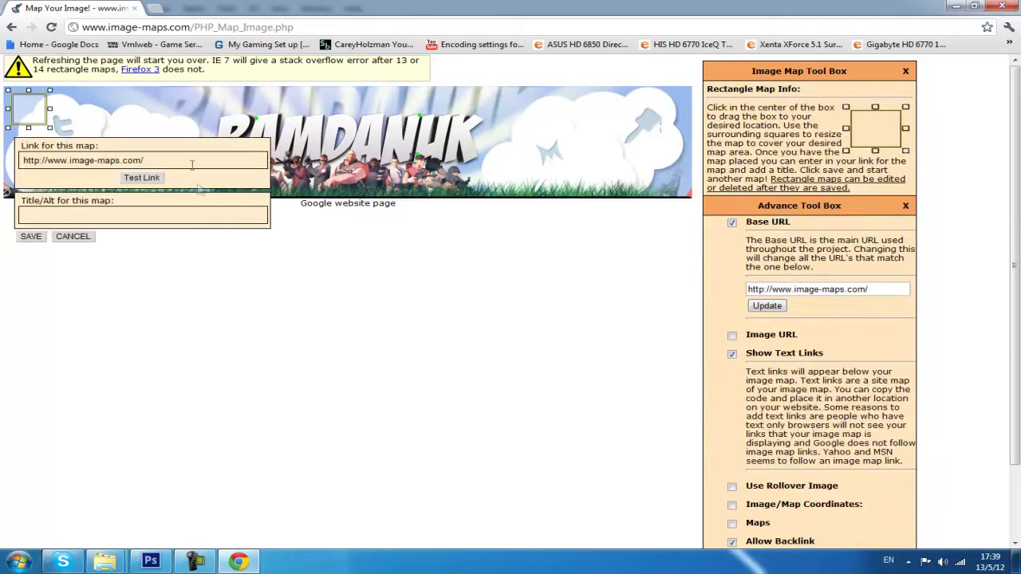
{"action": "left_click_drag", "start_coordinate": [28, 110], "coordinate": [84, 146]}
{"action": "left_click_drag", "start_coordinate": [204, 176], "coordinate": [3, 179]}
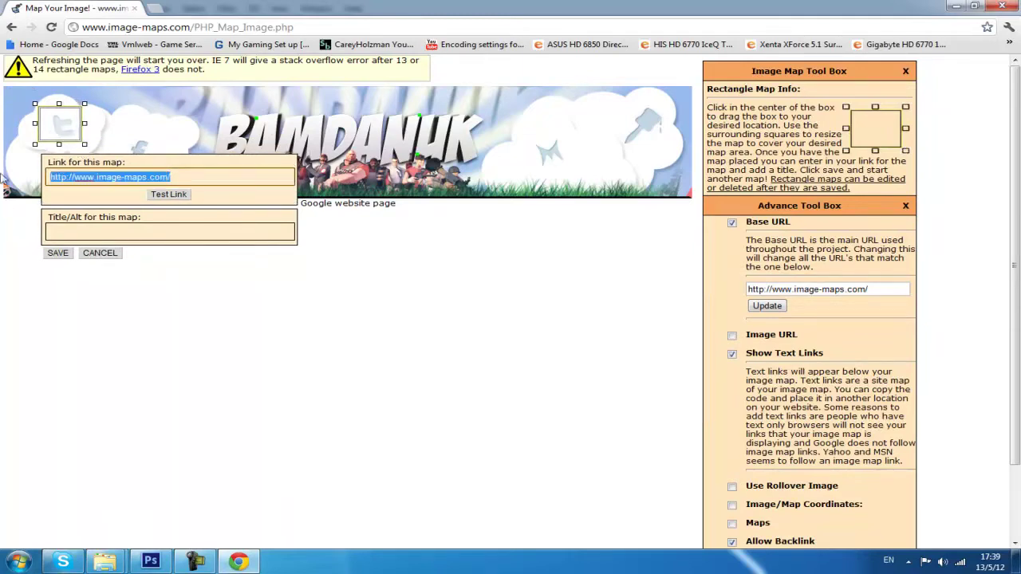
{"action": "type", "text": "www."}
{"action": "key", "text": "ctrl+a"}
{"action": "type", "text": "http:"}
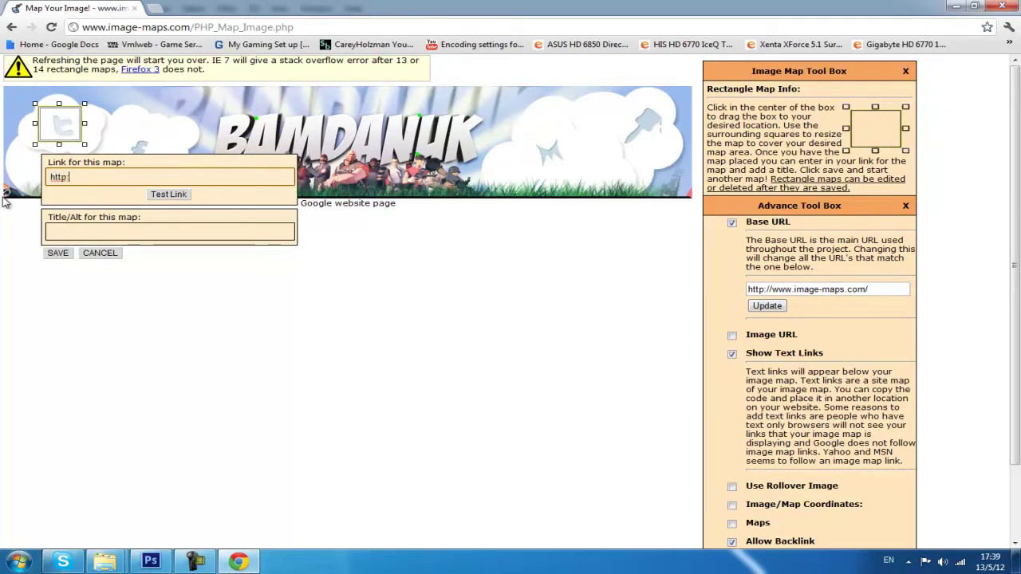
{"action": "type", "text": "//twitter.com"}
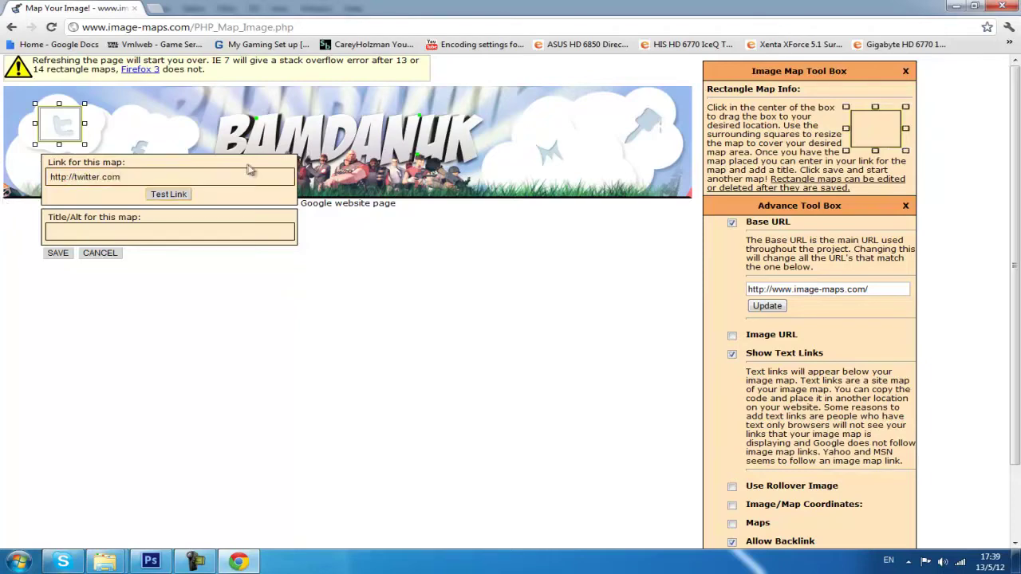
{"action": "left_click", "coordinate": [64, 253]}
{"action": "left_click", "coordinate": [740, 291]}
{"action": "left_click_drag", "start_coordinate": [39, 116], "coordinate": [148, 161]}
{"action": "left_click_drag", "start_coordinate": [256, 210], "coordinate": [180, 211]}
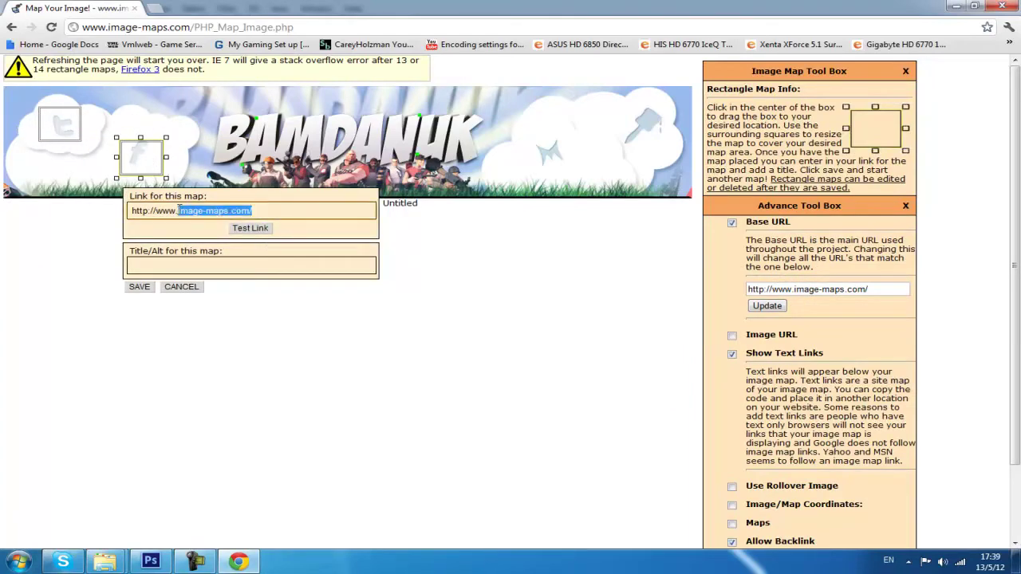
{"action": "key", "text": "BackSpace"}
{"action": "type", "text": "facebook"}
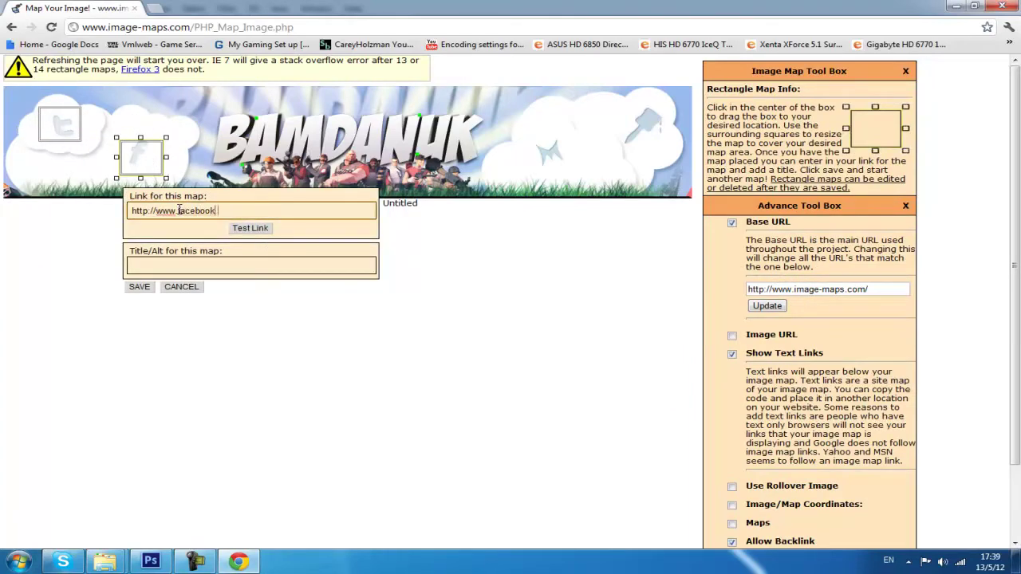
{"action": "type", "text": ".com"}
{"action": "key", "text": "Tab"}
{"action": "type", "text": "fa"}
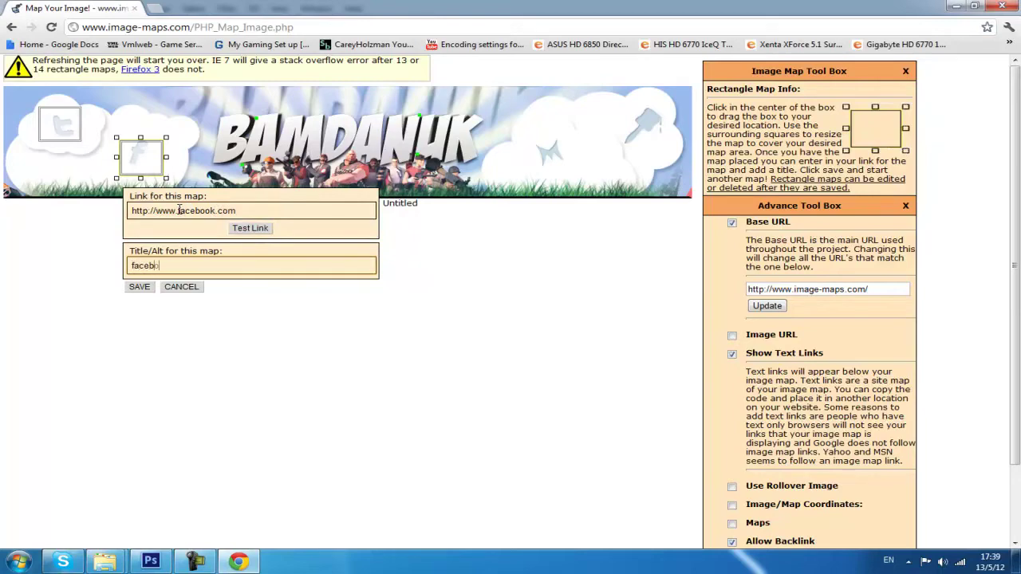
{"action": "type", "text": "cebook"}
{"action": "left_click", "coordinate": [144, 286]}
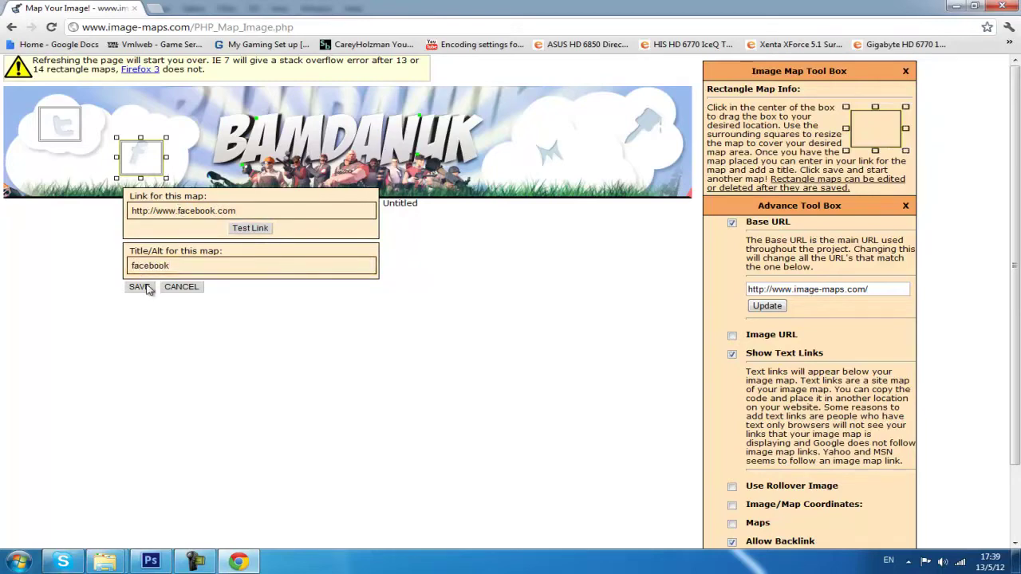
{"action": "left_click", "coordinate": [748, 289]}
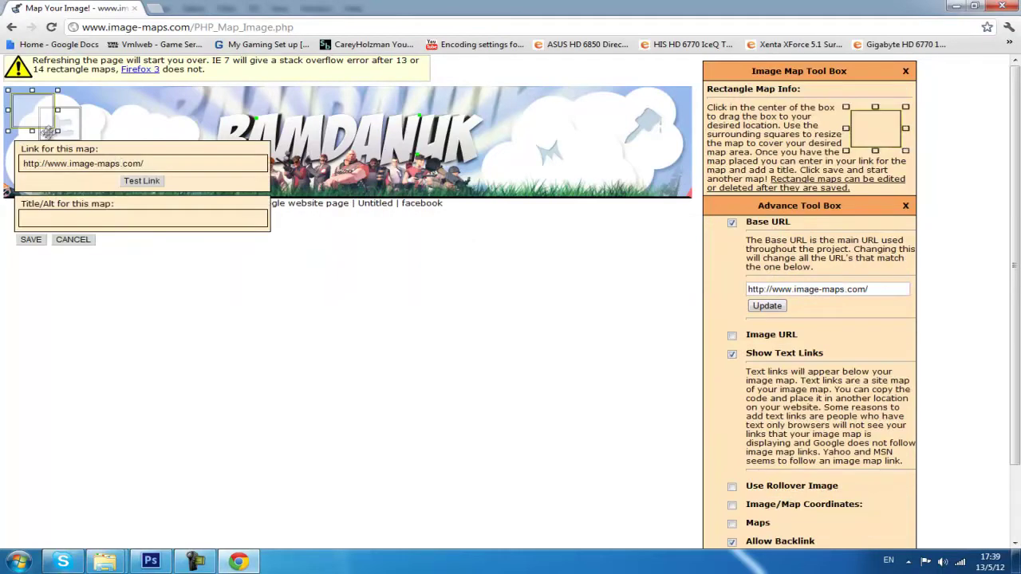
{"action": "left_click_drag", "start_coordinate": [44, 118], "coordinate": [555, 151]}
{"action": "left_click_drag", "start_coordinate": [669, 205], "coordinate": [594, 205]}
{"action": "type", "text": "im"}
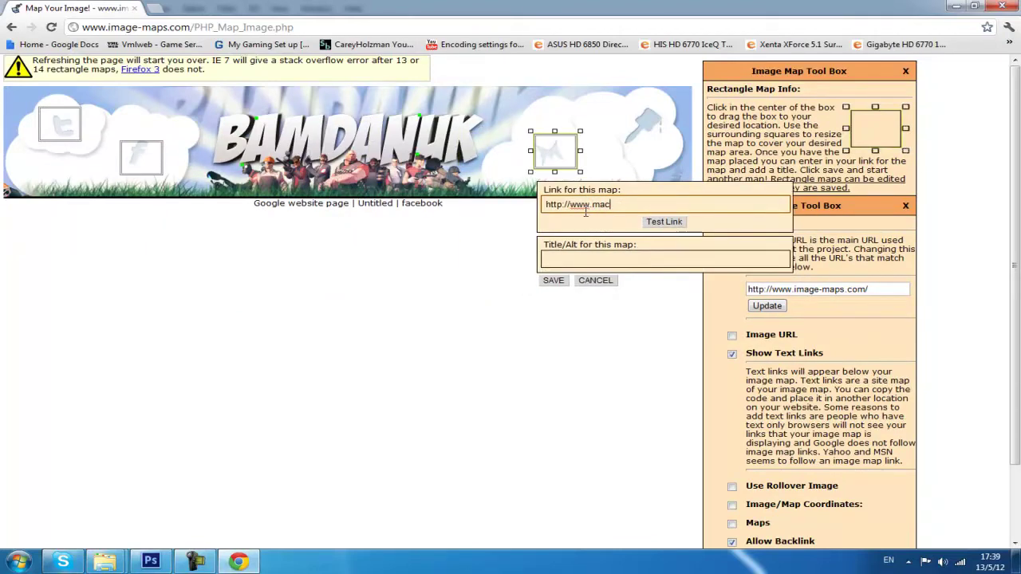
{"action": "type", "text": "chinima.com"}
{"action": "left_click", "coordinate": [545, 281]}
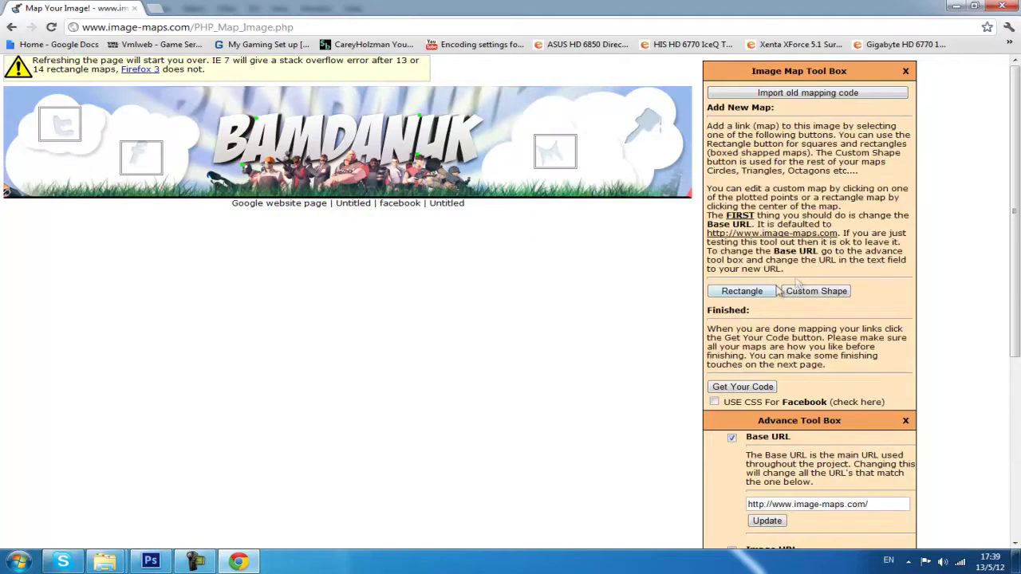
{"action": "left_click", "coordinate": [752, 294]}
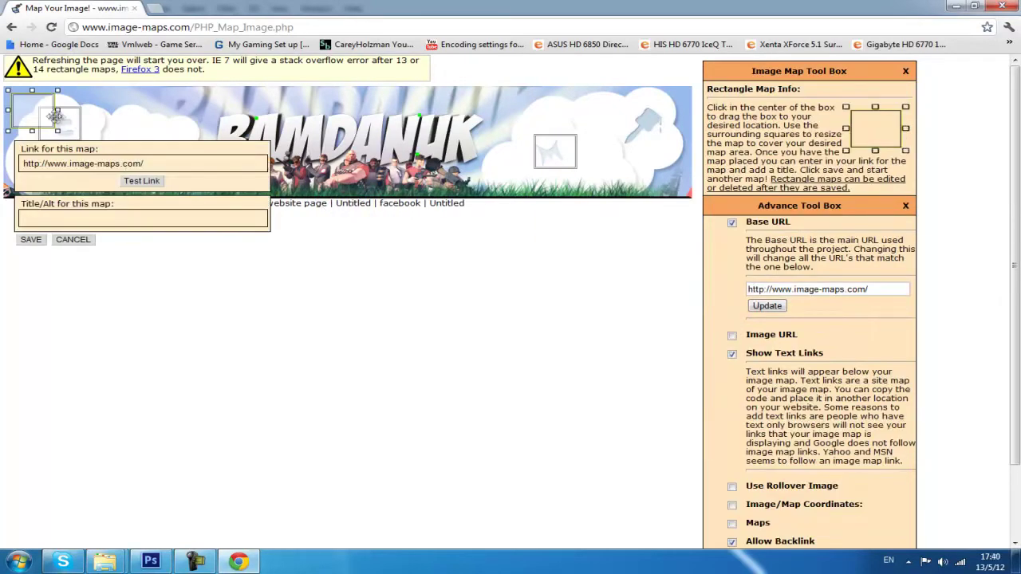
{"action": "left_click_drag", "start_coordinate": [56, 116], "coordinate": [651, 123]}
{"action": "left_click_drag", "start_coordinate": [764, 177], "coordinate": [686, 179]}
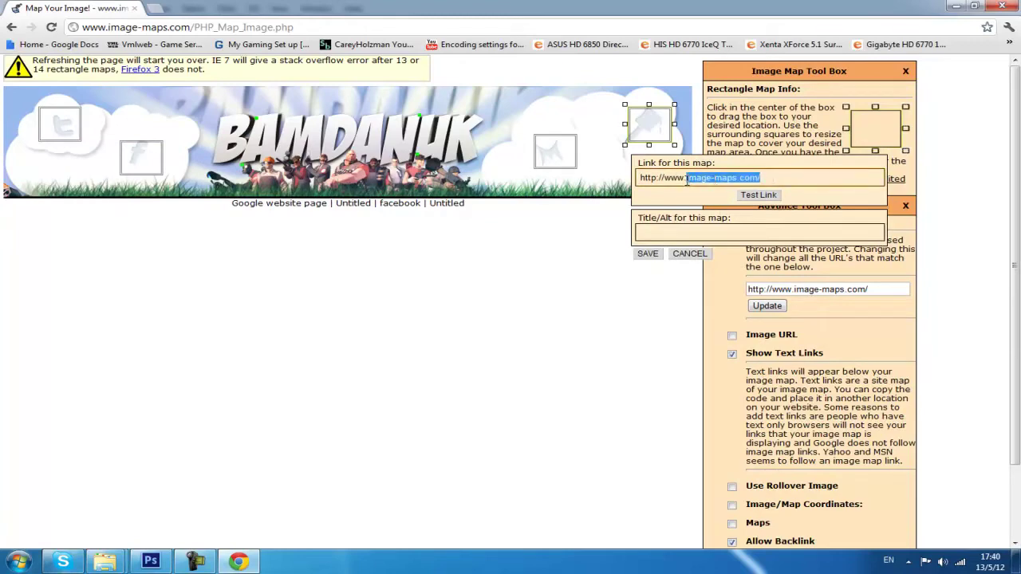
{"action": "type", "text": "googl"}
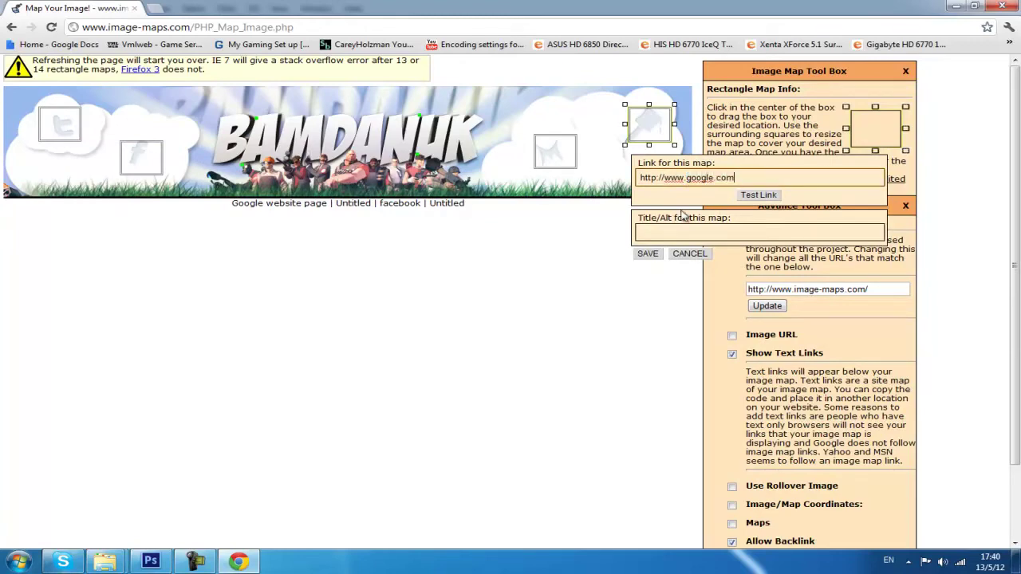
{"action": "left_click", "coordinate": [648, 254]}
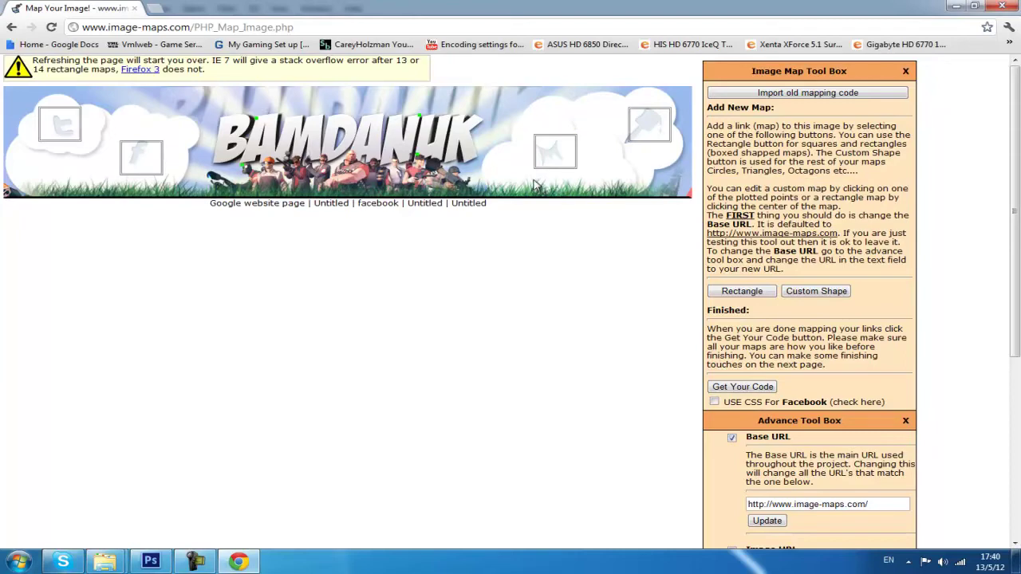
Step: Generate the code for the finished image map and bring up its HTML code
{"action": "left_click", "coordinate": [753, 389]}
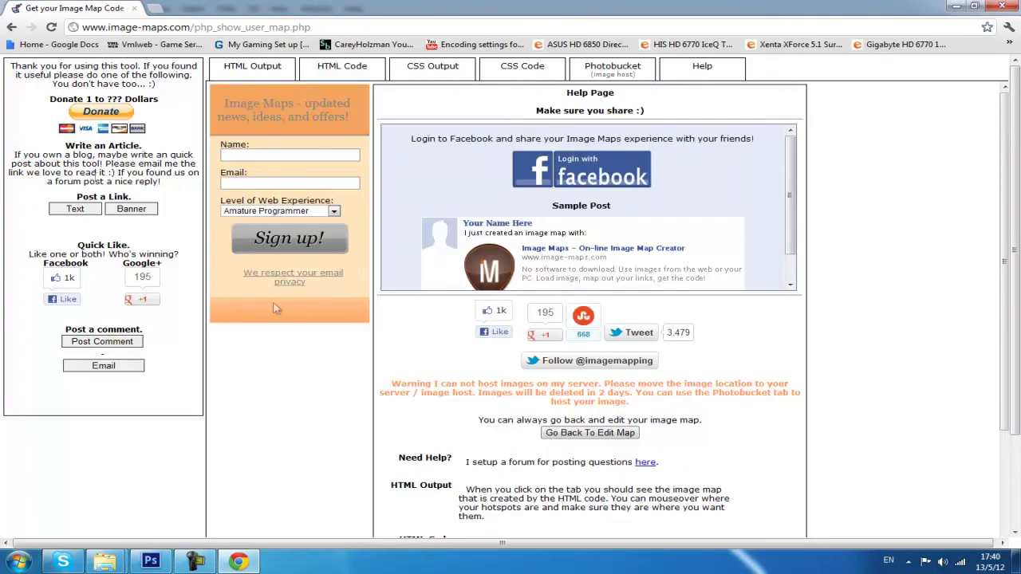
{"action": "left_click", "coordinate": [244, 70]}
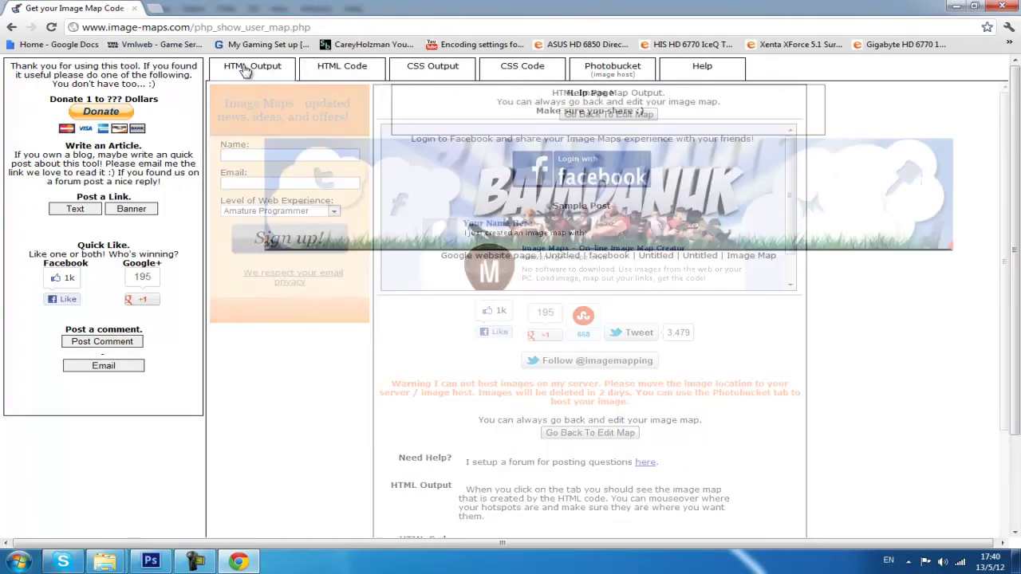
{"action": "left_click", "coordinate": [365, 69]}
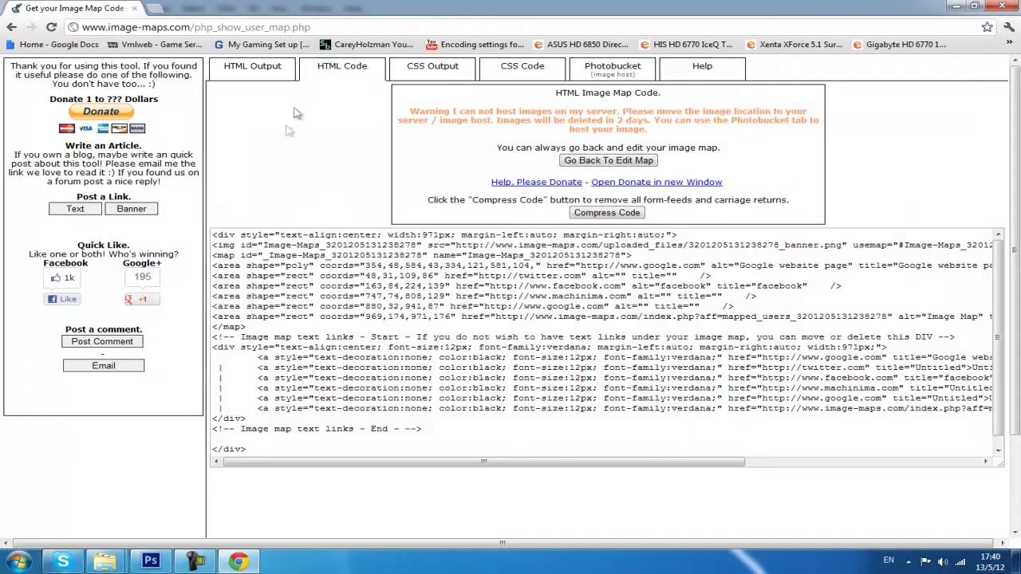
{"action": "left_click_drag", "start_coordinate": [578, 338], "coordinate": [378, 269]}
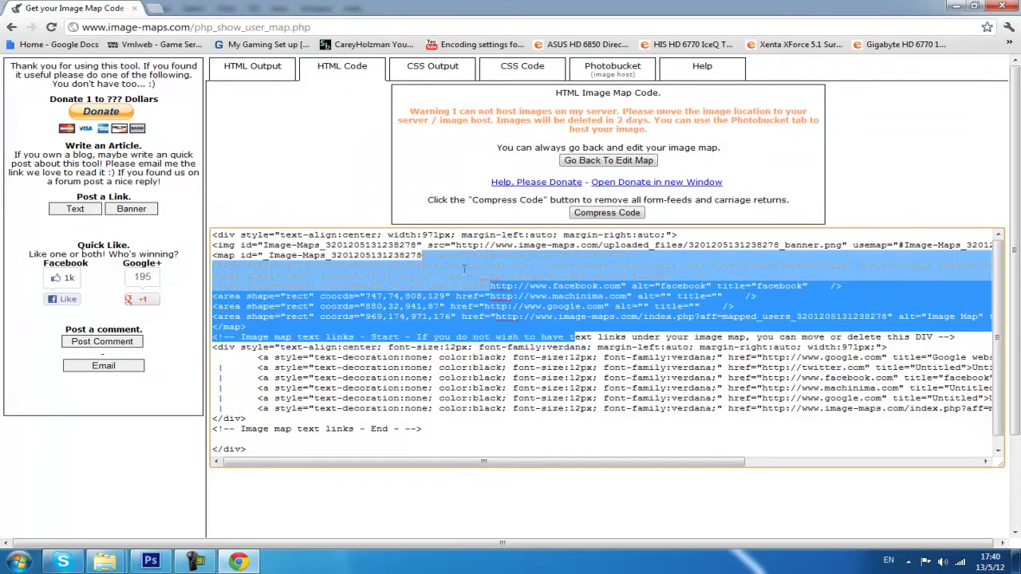
{"action": "left_click", "coordinate": [434, 317]}
Step: Open YouTube in a new tab and go to the appearance settings of the own channel
{"action": "left_click", "coordinate": [150, 8]}
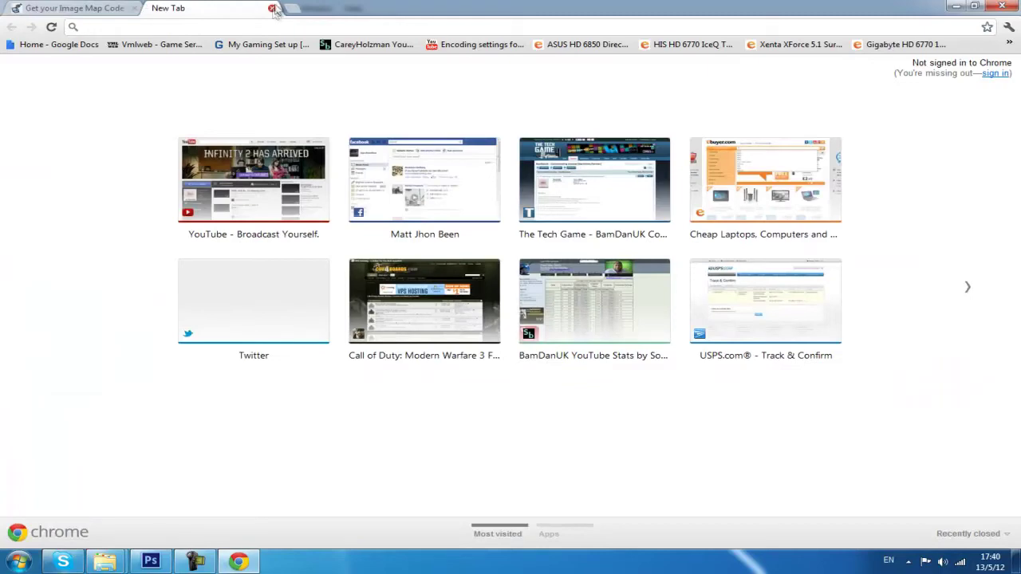
{"action": "type", "text": "you"}
{"action": "key", "text": "Return"}
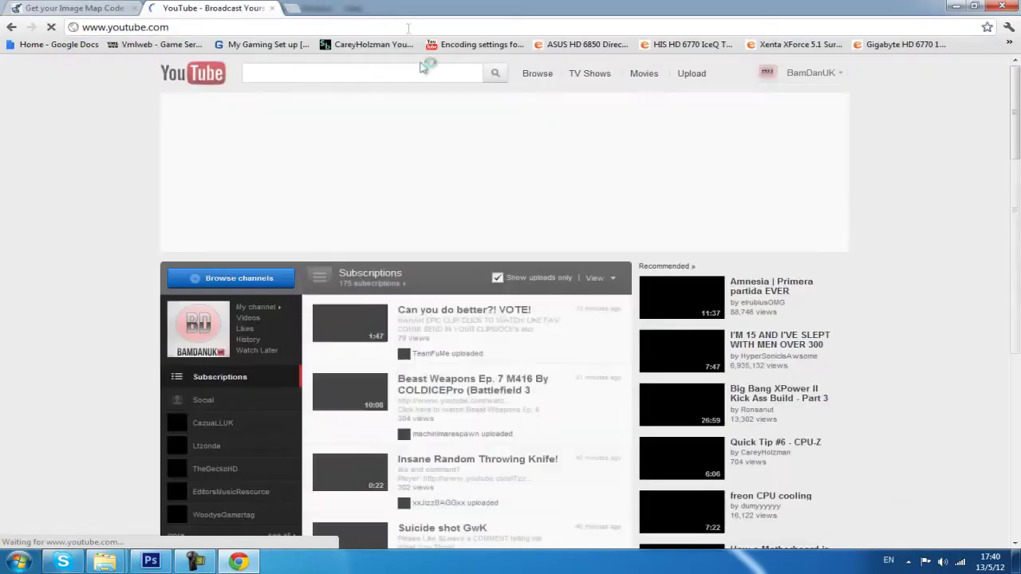
{"action": "left_click", "coordinate": [793, 73]}
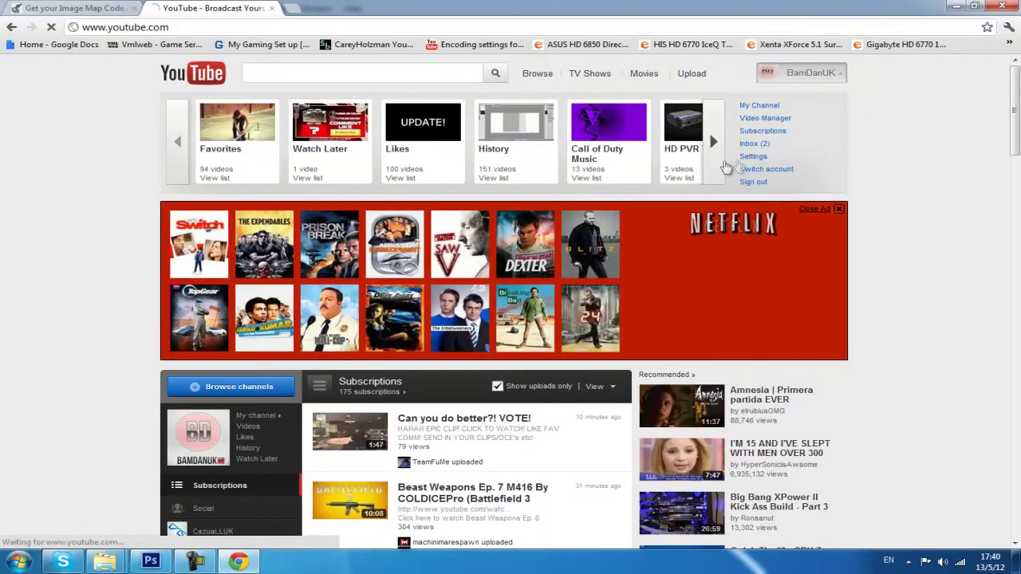
{"action": "left_click", "coordinate": [759, 105]}
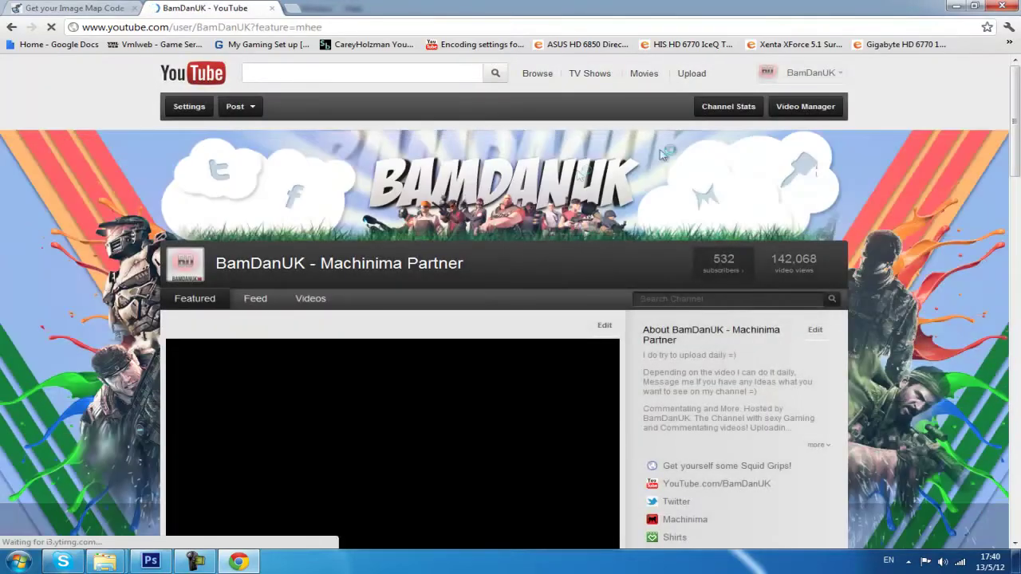
{"action": "left_click", "coordinate": [191, 107]}
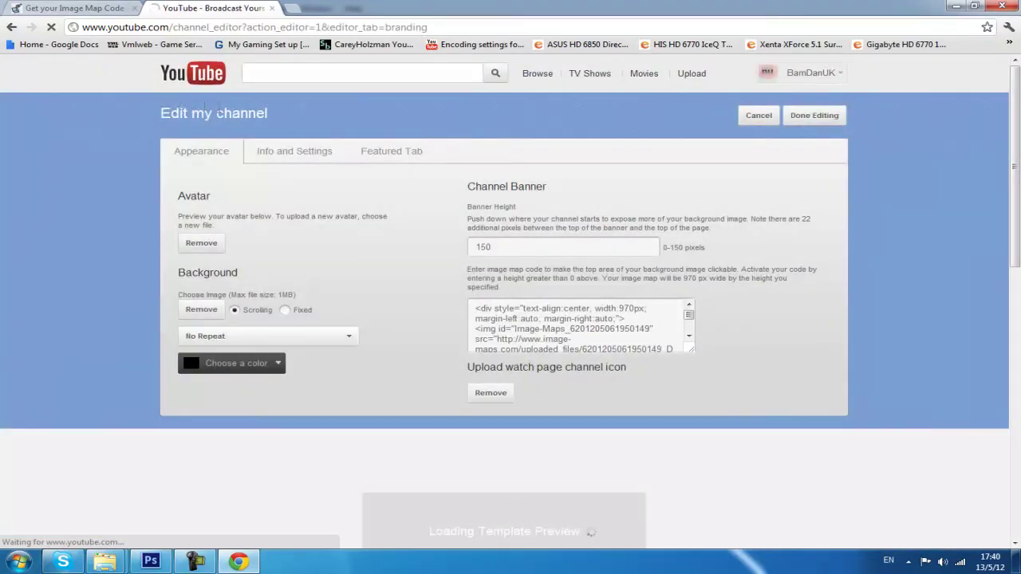
Step: Back up the existing channel banner image map code by copying it into a new Notepad document
{"action": "left_click_drag", "start_coordinate": [474, 306], "coordinate": [689, 351]}
{"action": "left_click_drag", "start_coordinate": [589, 351], "coordinate": [444, 207]}
{"action": "key", "text": "ctrl+c"}
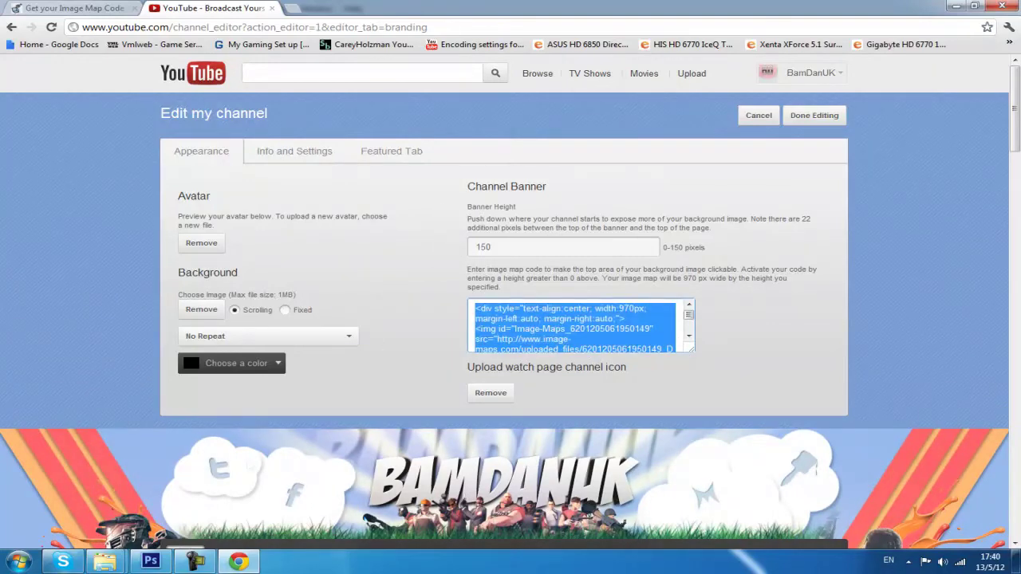
{"action": "left_click", "coordinate": [19, 562]}
{"action": "type", "text": "notepad"}
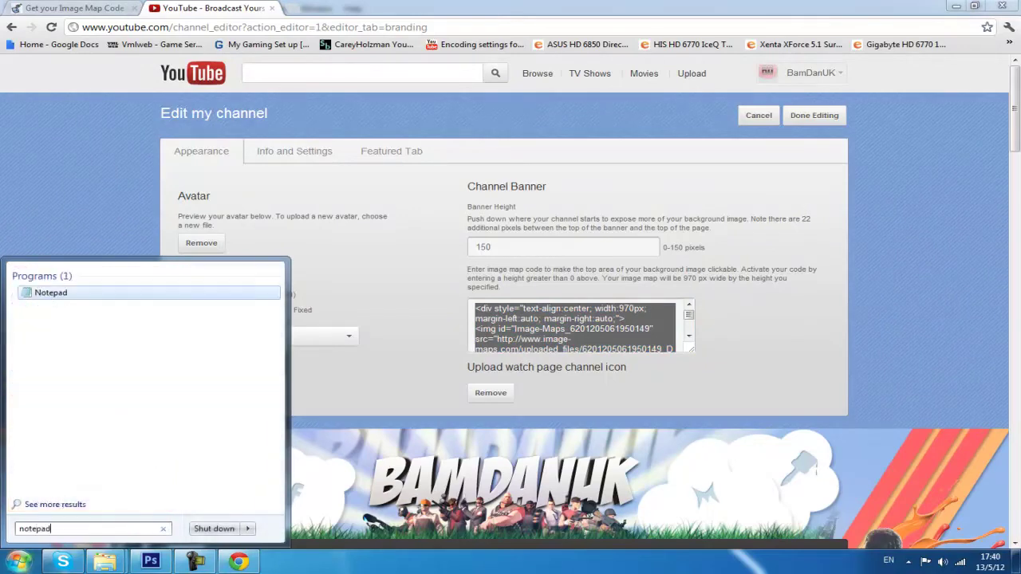
{"action": "key", "text": "Return"}
{"action": "key", "text": "ctrl+v"}
{"action": "left_click", "coordinate": [3, 270]}
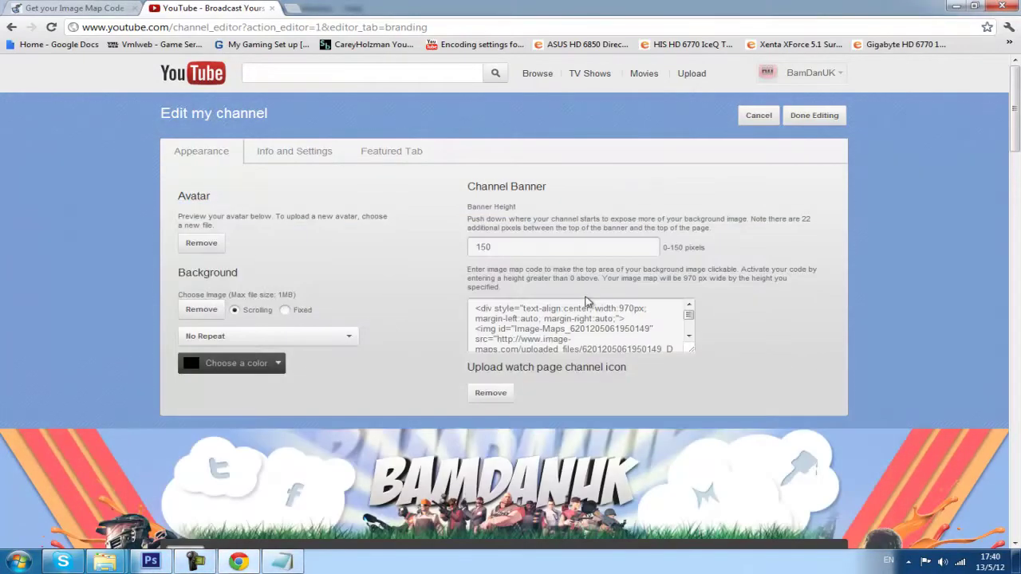
Step: Delete the existing image map code from the Channel Banner settings
{"action": "left_click", "coordinate": [591, 308]}
{"action": "key", "text": "ctrl+a"}
{"action": "key", "text": "Delete"}
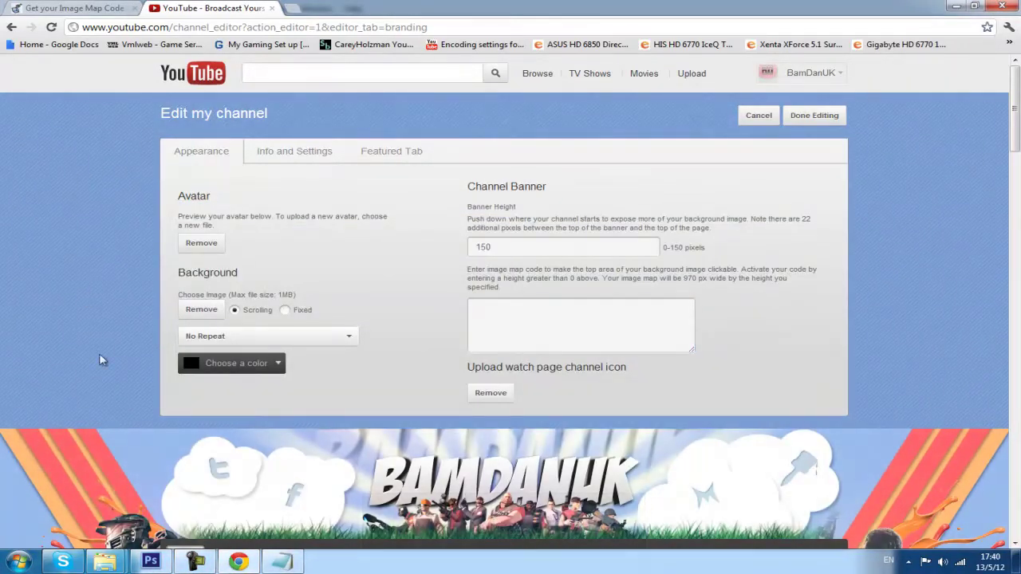
Step: Return to the image-maps.com page and copy all of the generated HTML code
{"action": "left_click", "coordinate": [270, 565]}
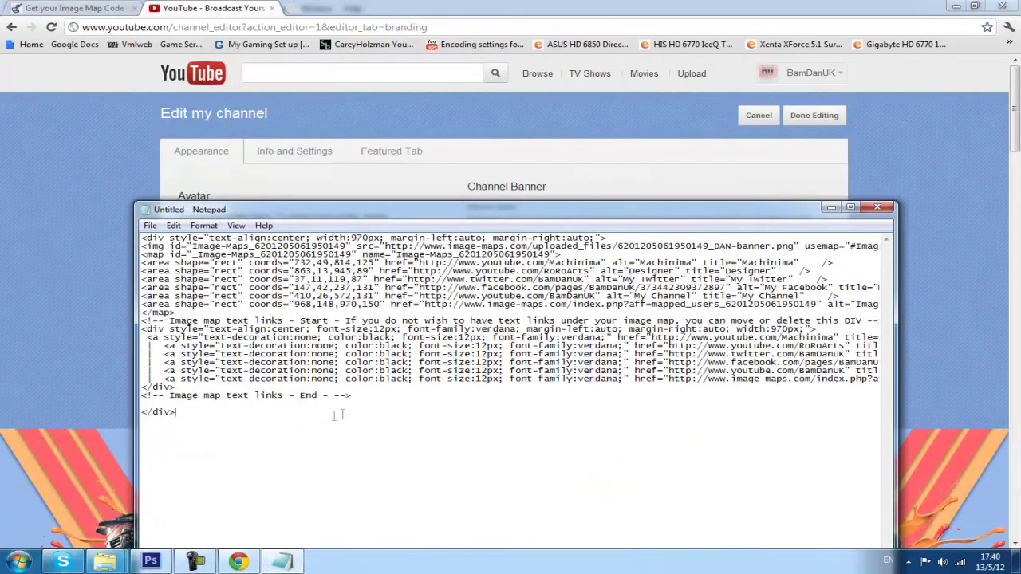
{"action": "left_click", "coordinate": [64, 8]}
{"action": "left_click", "coordinate": [480, 320]}
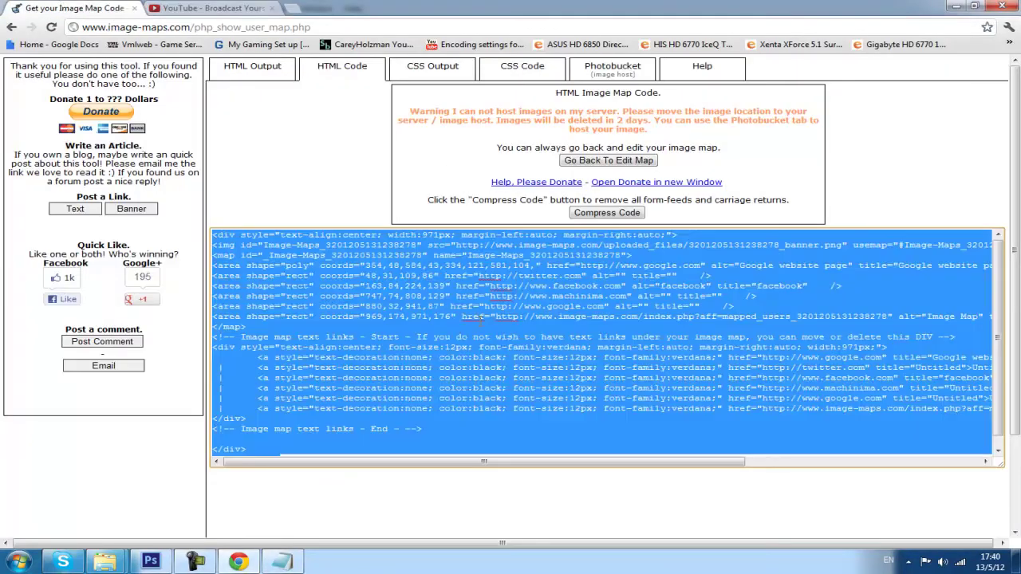
{"action": "left_click", "coordinate": [209, 8]}
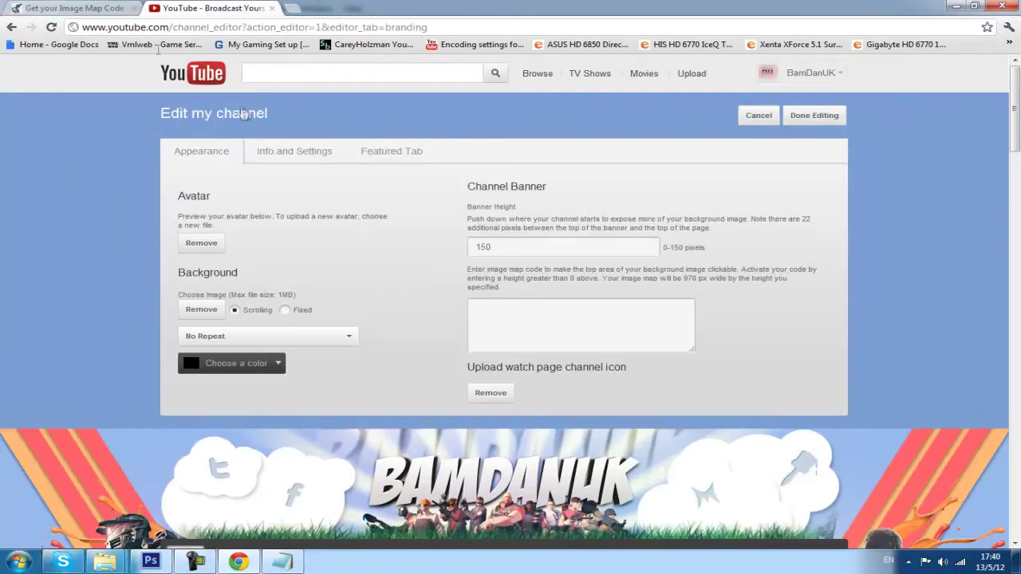
{"action": "left_click", "coordinate": [71, 8]}
{"action": "right_click", "coordinate": [406, 349]}
{"action": "left_click", "coordinate": [478, 402]}
Step: Paste the new image map code into the Channel Banner settings, finish editing and test the banner's Twitter link
{"action": "left_click", "coordinate": [209, 7]}
{"action": "left_click", "coordinate": [556, 324]}
{"action": "right_click", "coordinate": [556, 324]}
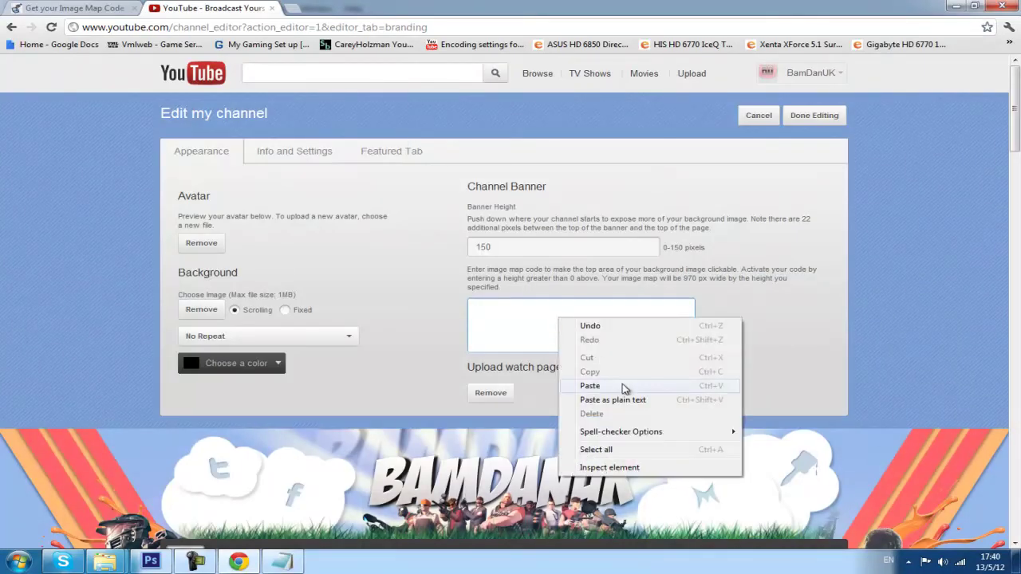
{"action": "left_click", "coordinate": [590, 386]}
{"action": "left_click", "coordinate": [828, 116]}
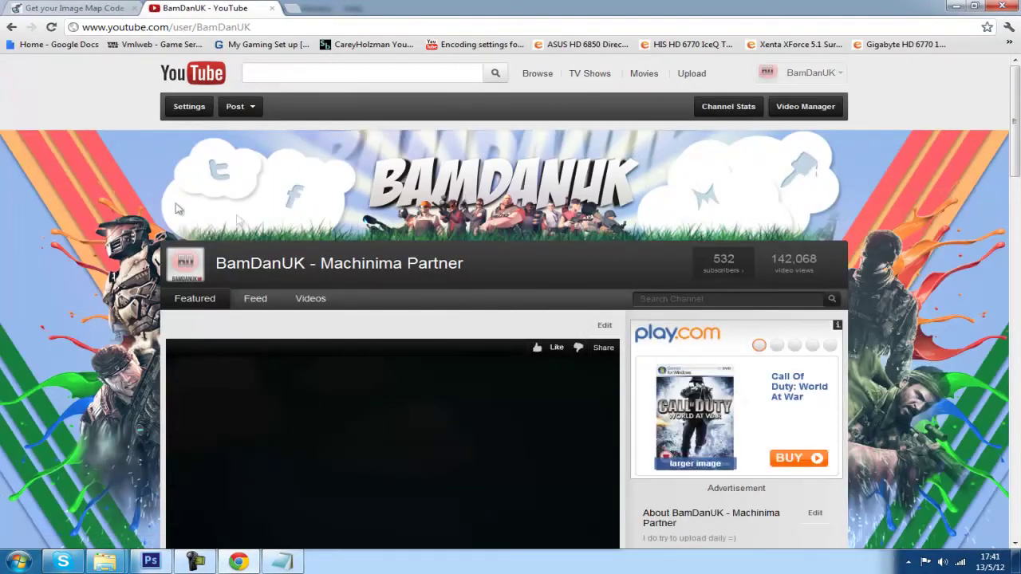
{"action": "left_click", "coordinate": [228, 169]}
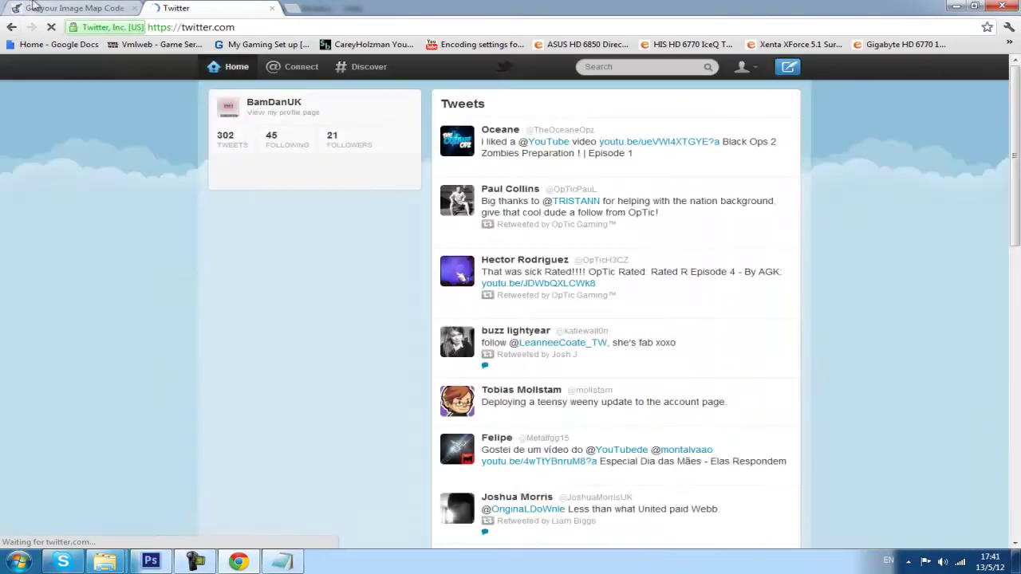
Step: Return to the image map editor with the last maps loaded and check the Twitter icon's map
{"action": "left_click", "coordinate": [68, 8]}
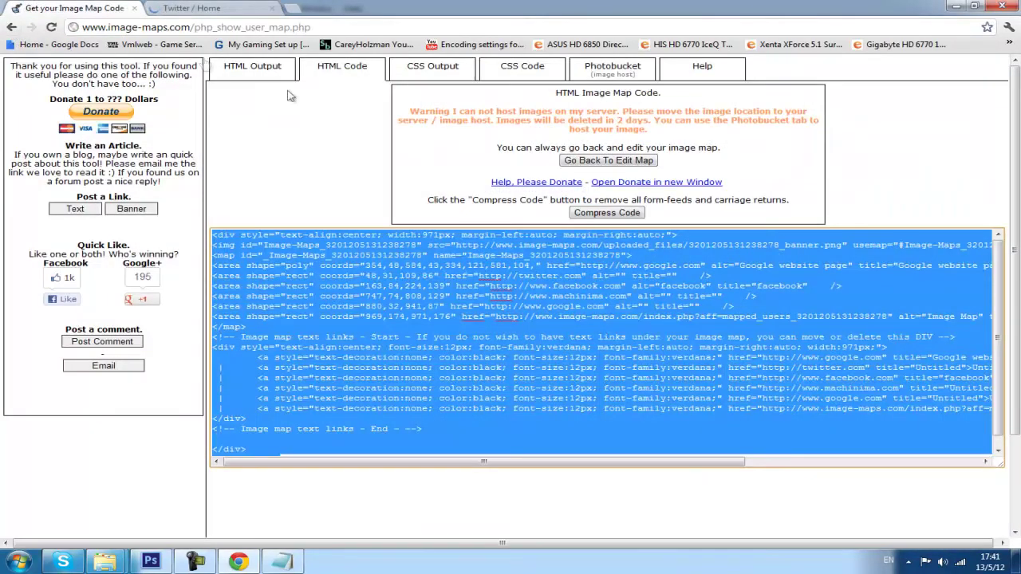
{"action": "left_click", "coordinate": [638, 164]}
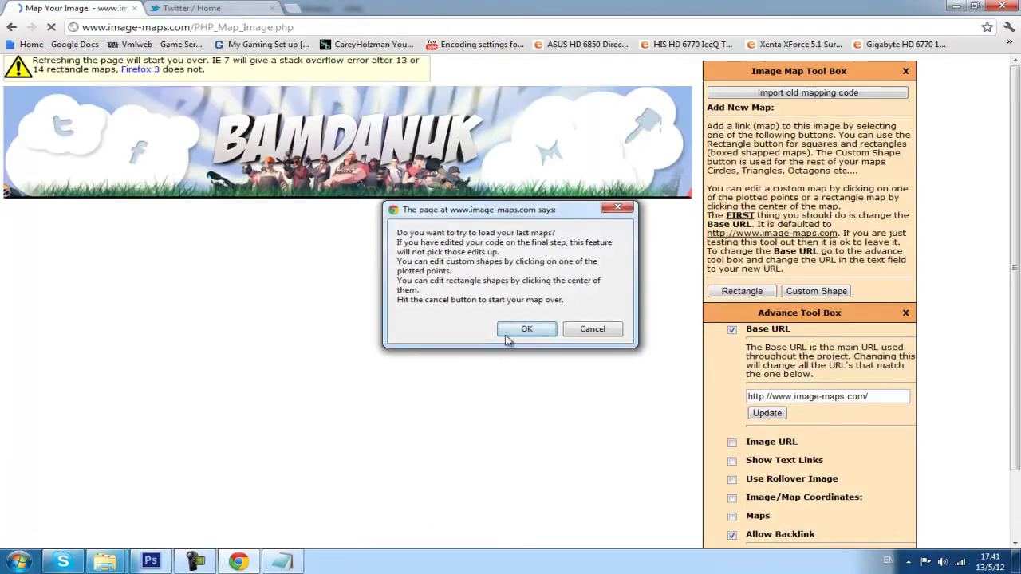
{"action": "left_click", "coordinate": [526, 328]}
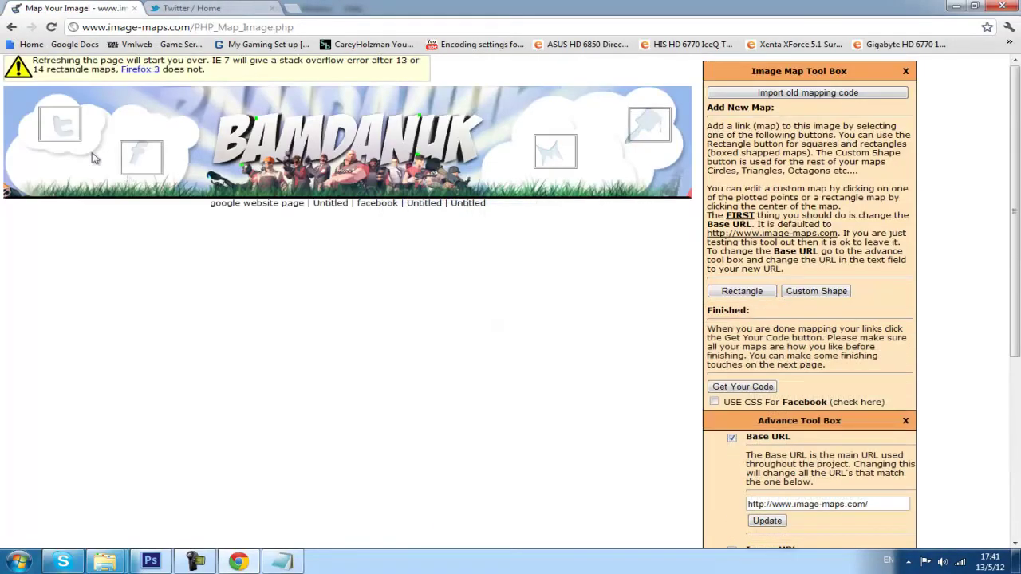
{"action": "left_click", "coordinate": [56, 120]}
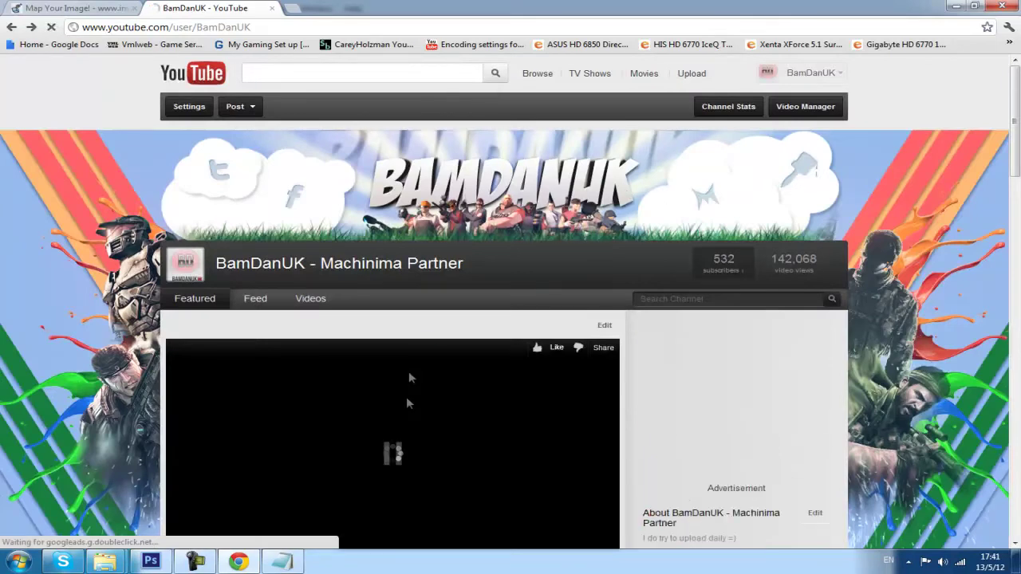
{"action": "left_click", "coordinate": [324, 502]}
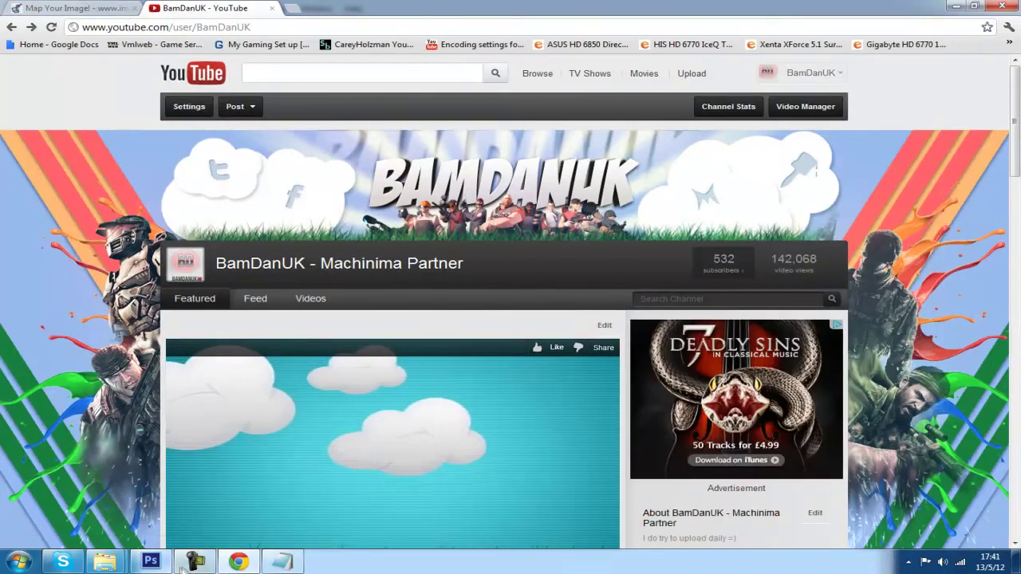